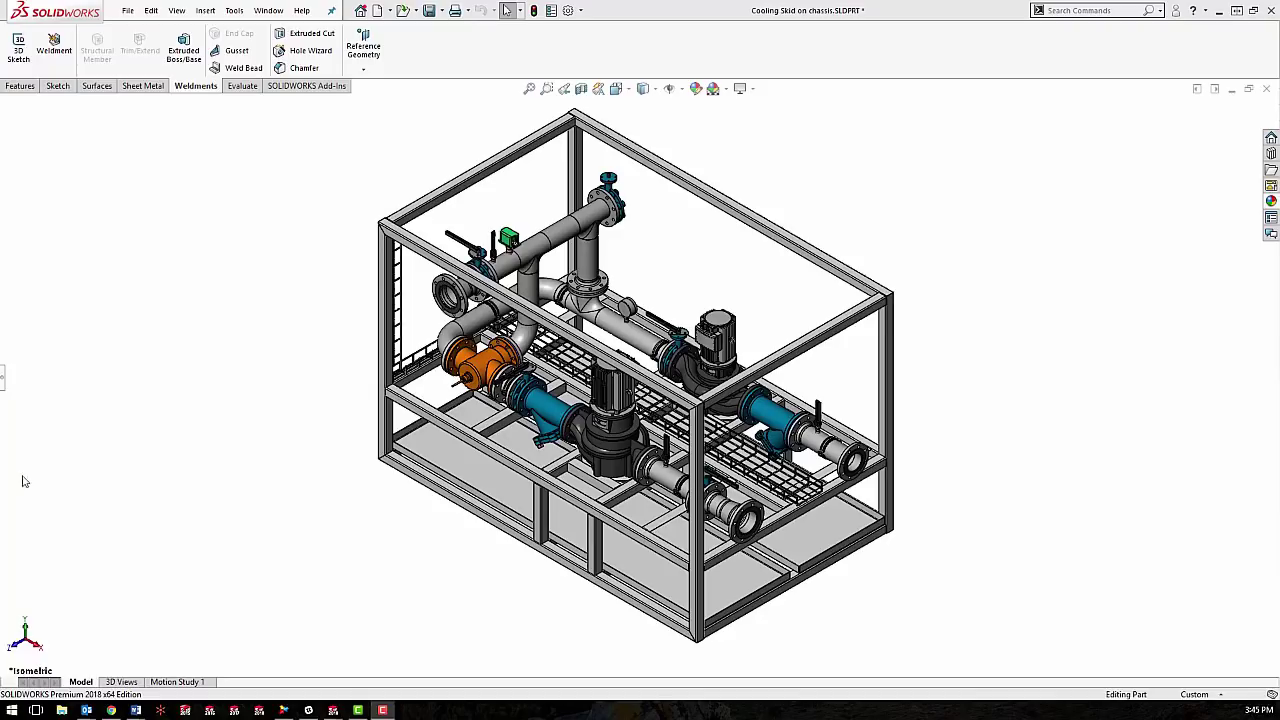
# Step: Show the cooling skid in the standard Front view and return it to the Isometric view
pyautogui.press('space')
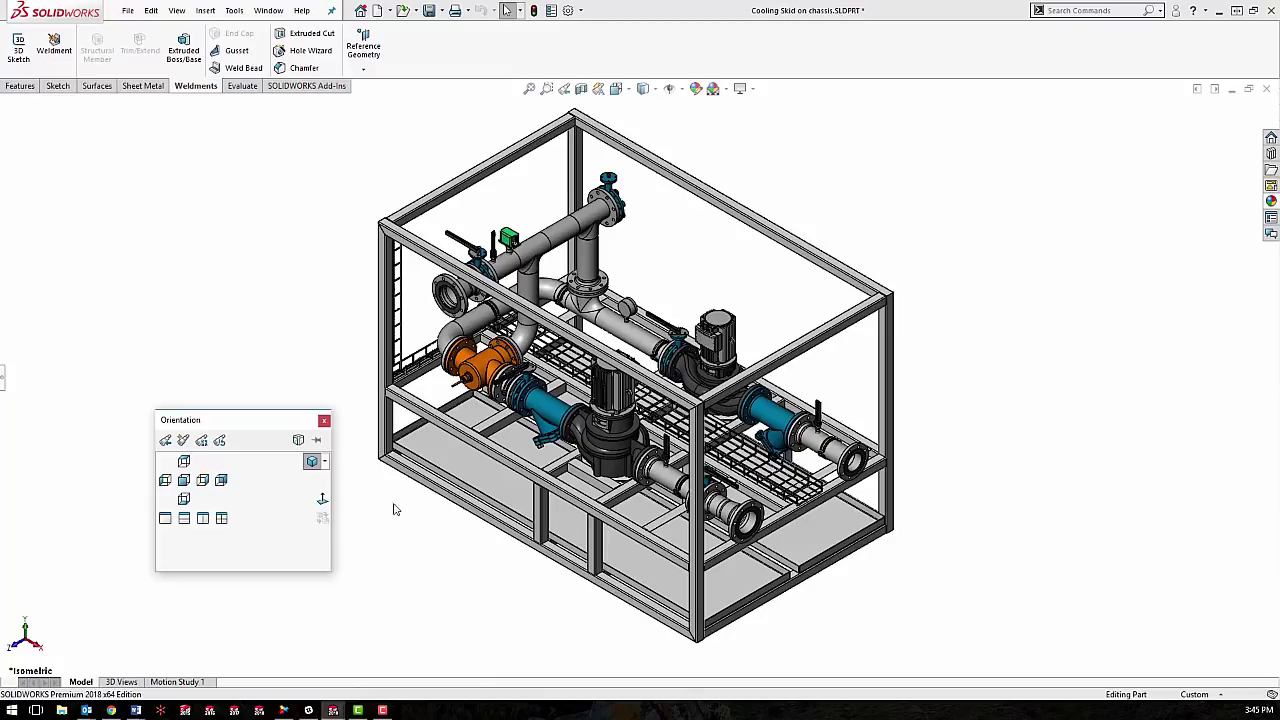
pyautogui.click(183, 482)
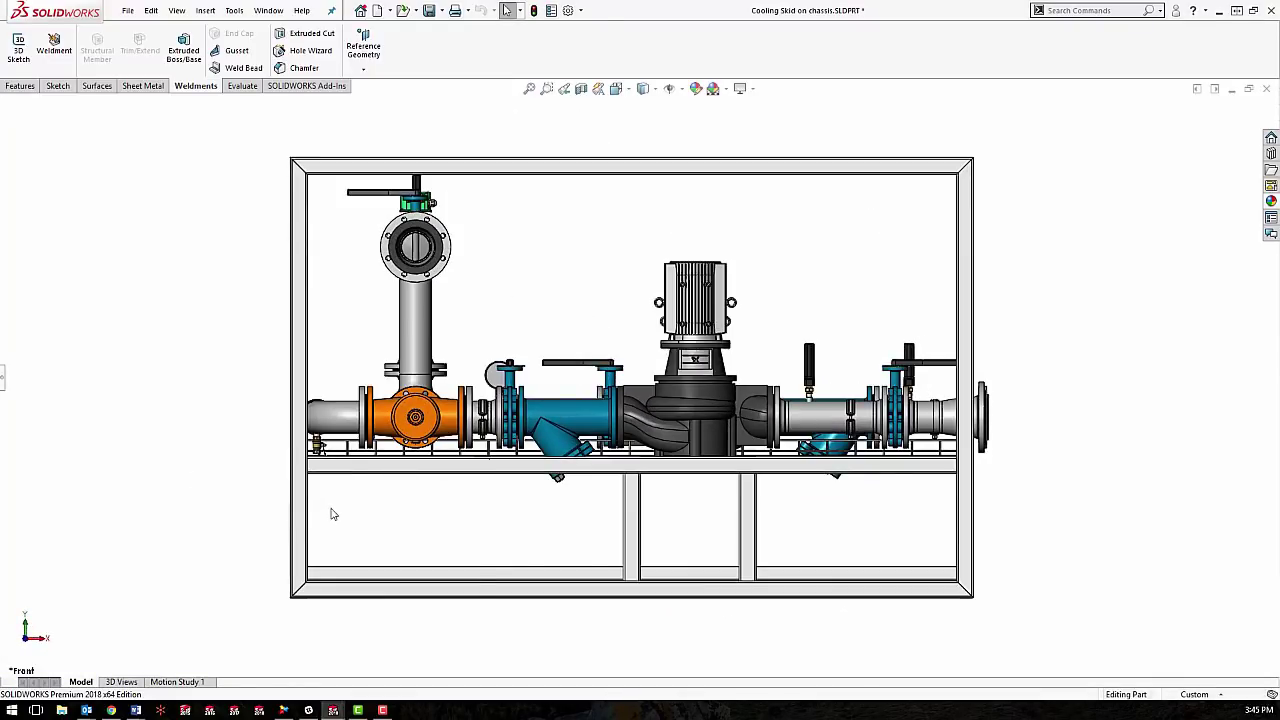
pyautogui.press('space')
pyautogui.click(457, 492)
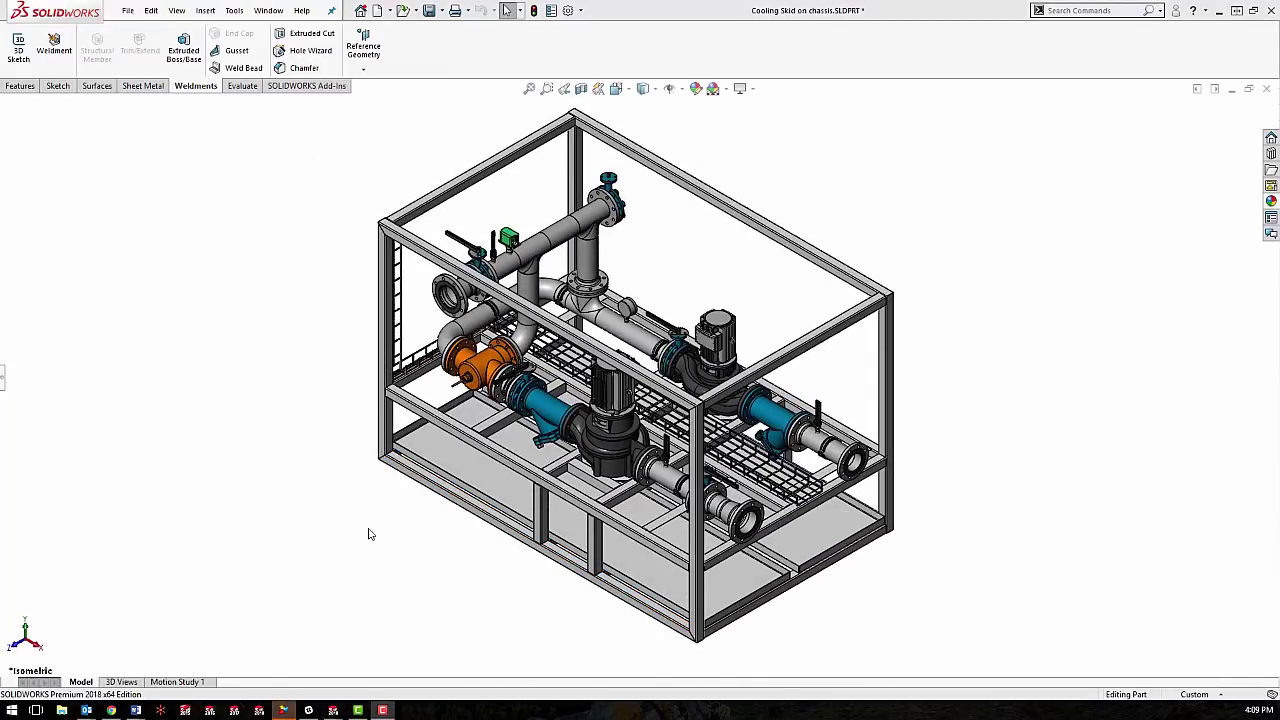
# Step: Orient the view normal to the short-end face of the near corner post and assign it as the standard Front view
pyautogui.click(701, 578)
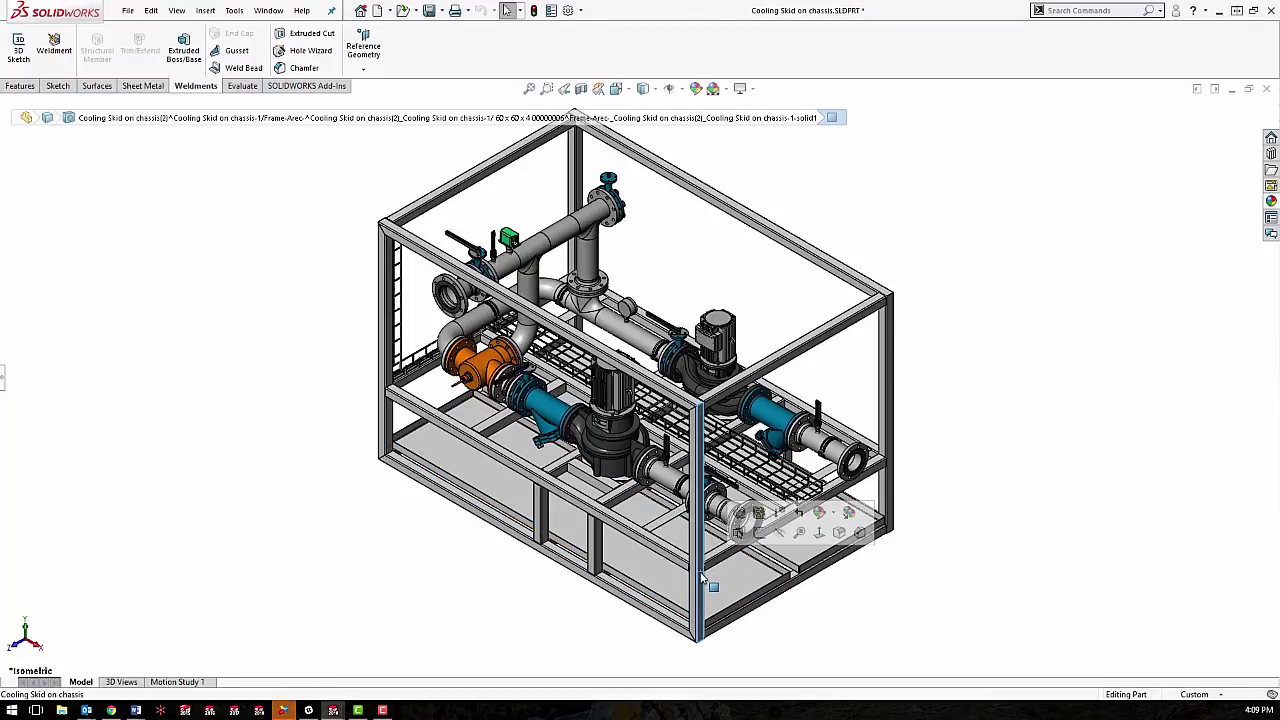
pyautogui.click(824, 536)
pyautogui.press('space')
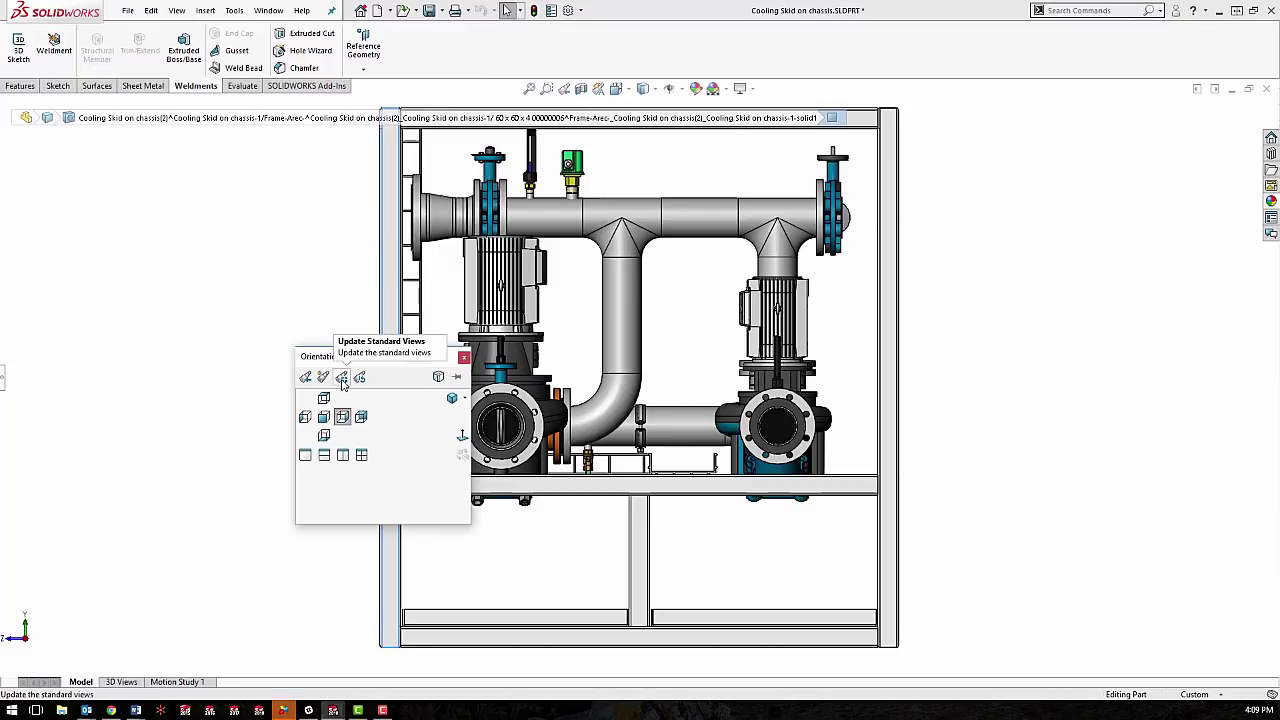
pyautogui.click(342, 378)
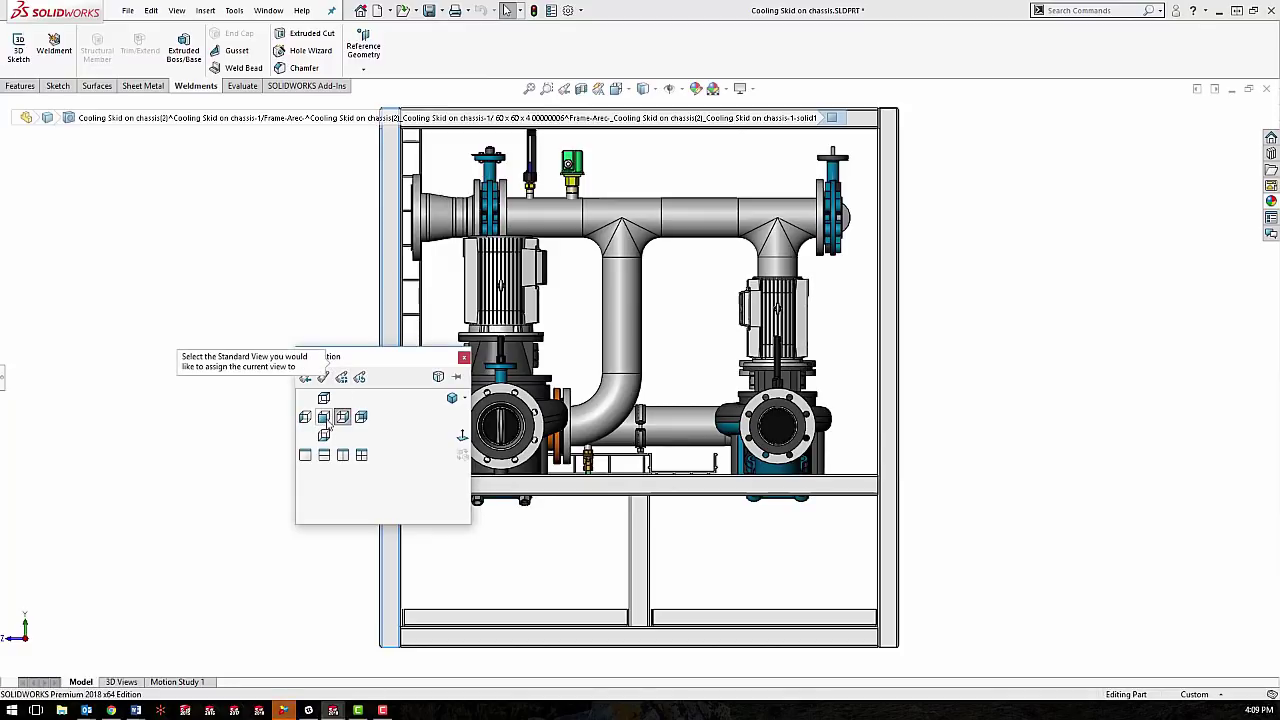
pyautogui.click(324, 417)
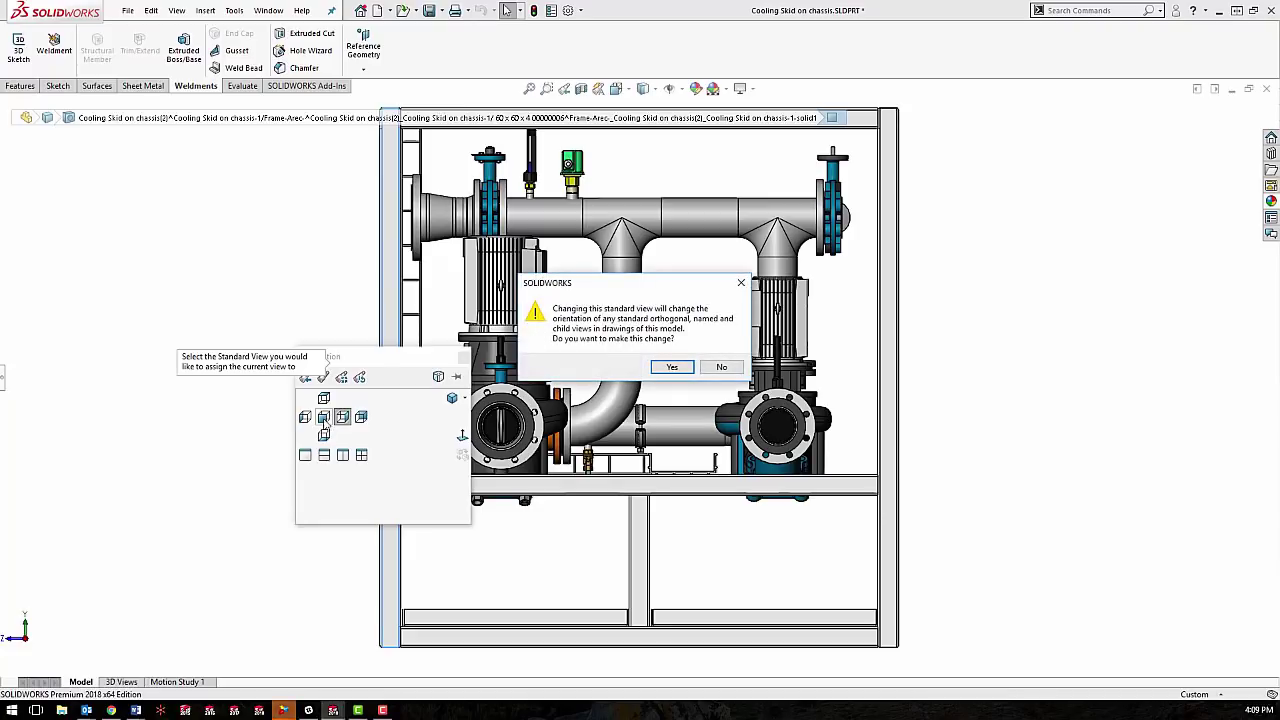
pyautogui.click(672, 367)
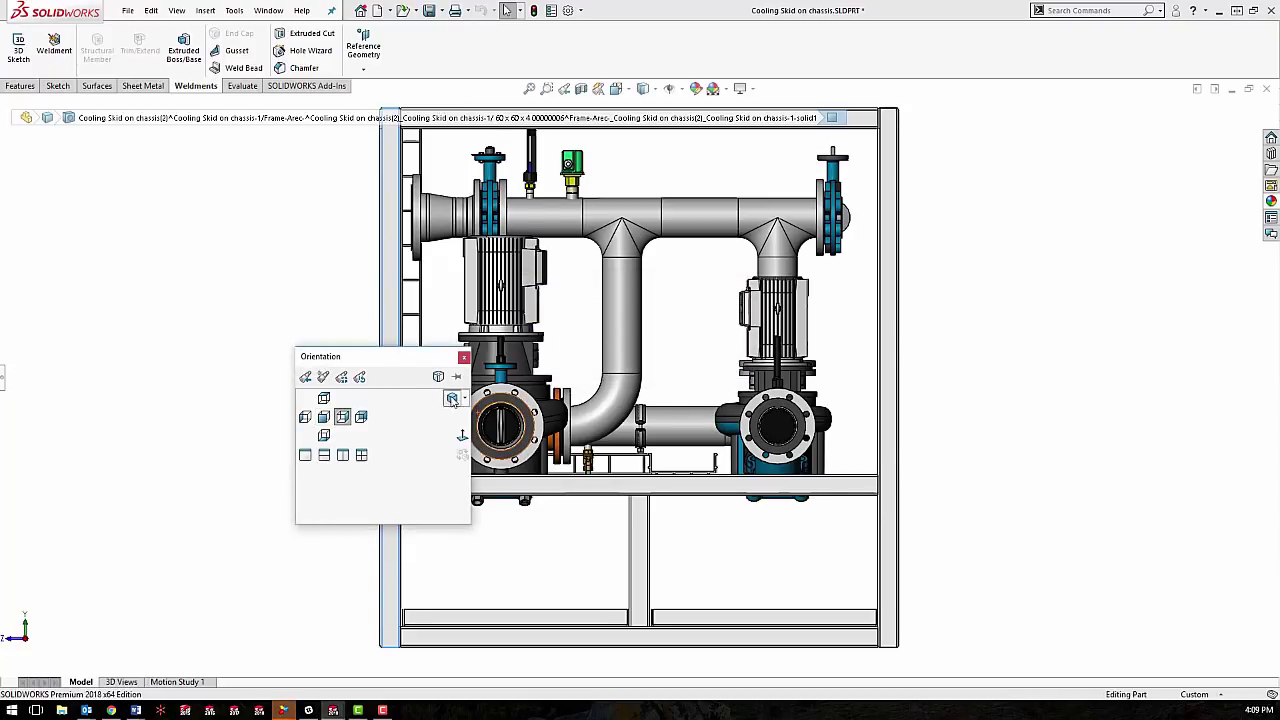
# Step: Switch to the Isometric view based on the new Front and save it as a named view ISO 2
pyautogui.hotkey('ctrl', '7')
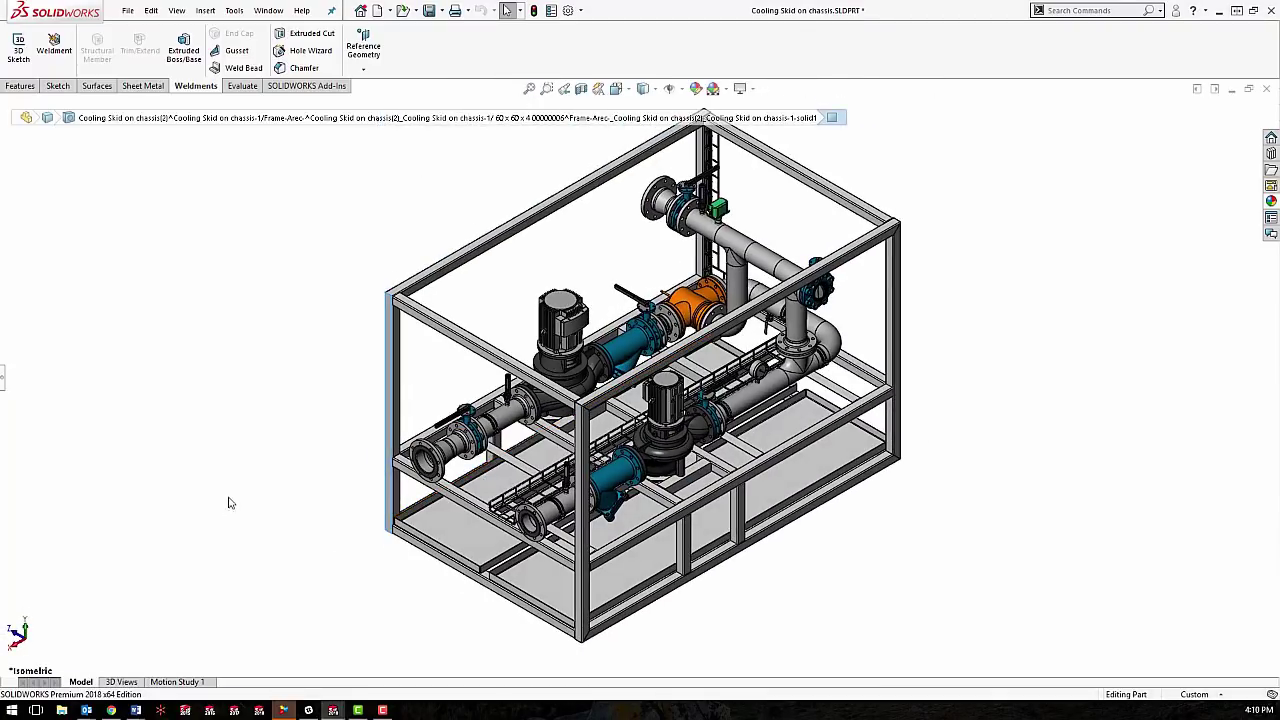
pyautogui.press('space')
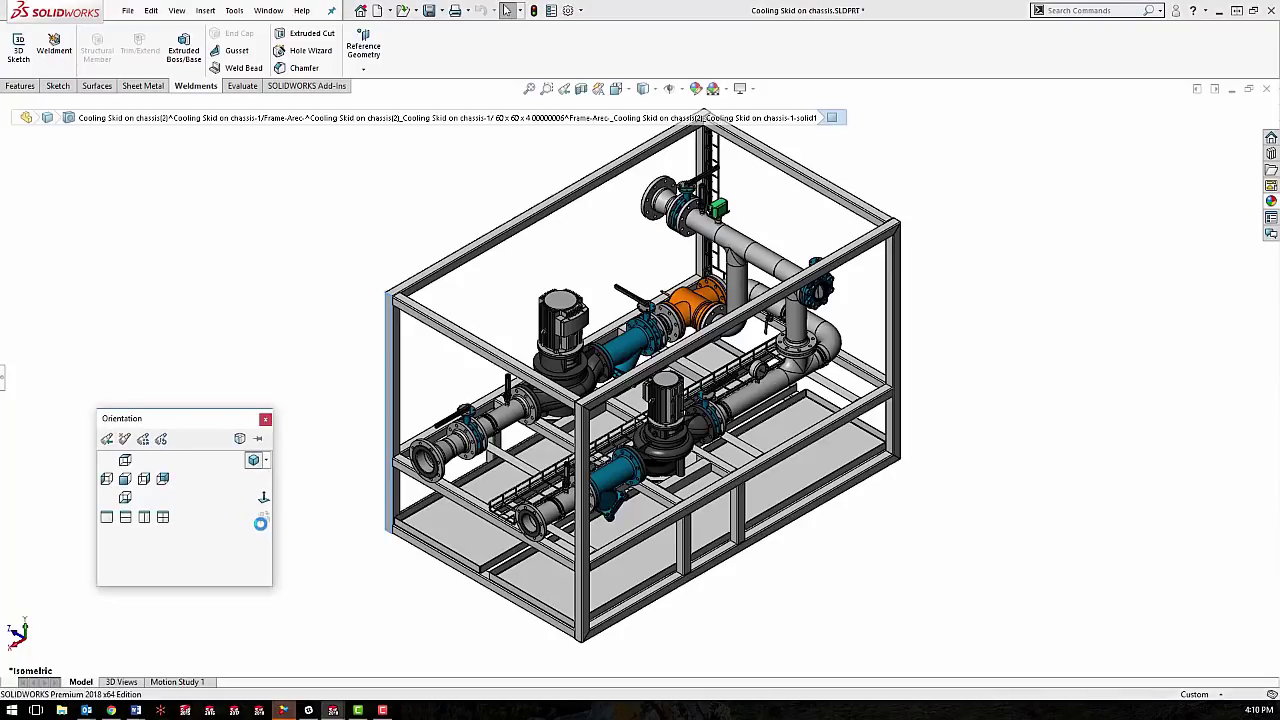
pyautogui.click(125, 442)
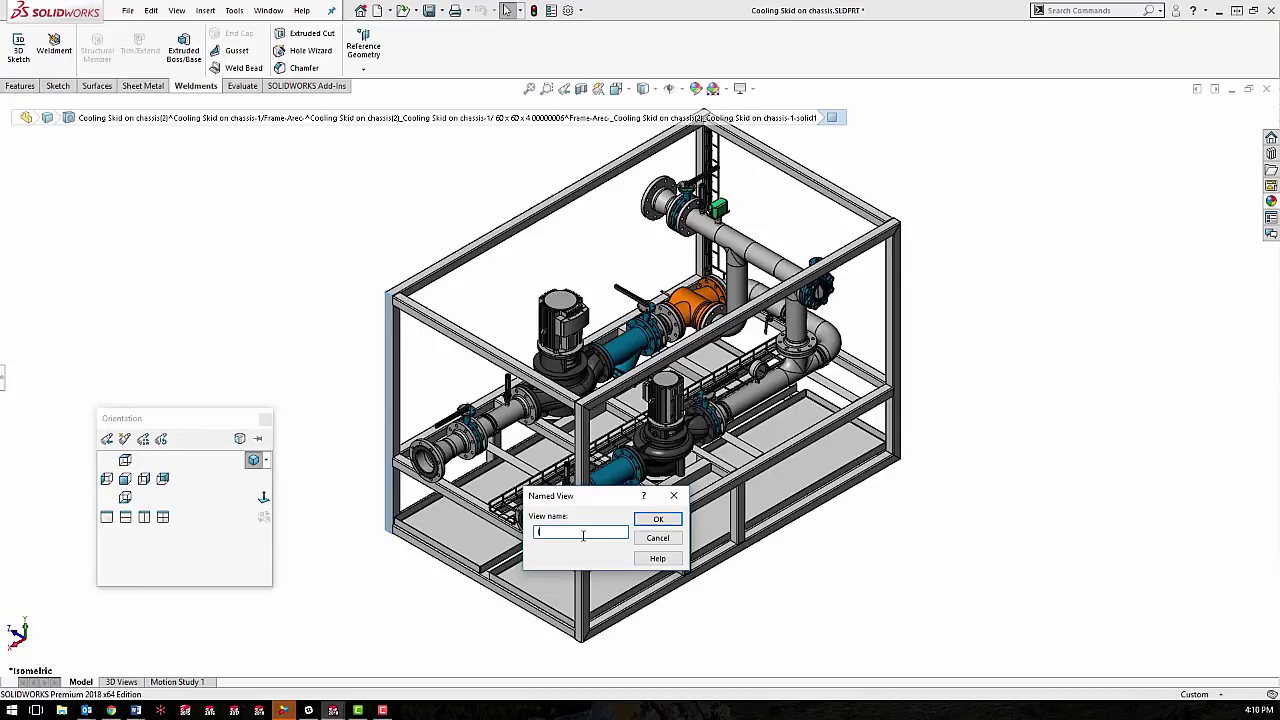
pyautogui.write('ISO 2')
pyautogui.click(658, 519)
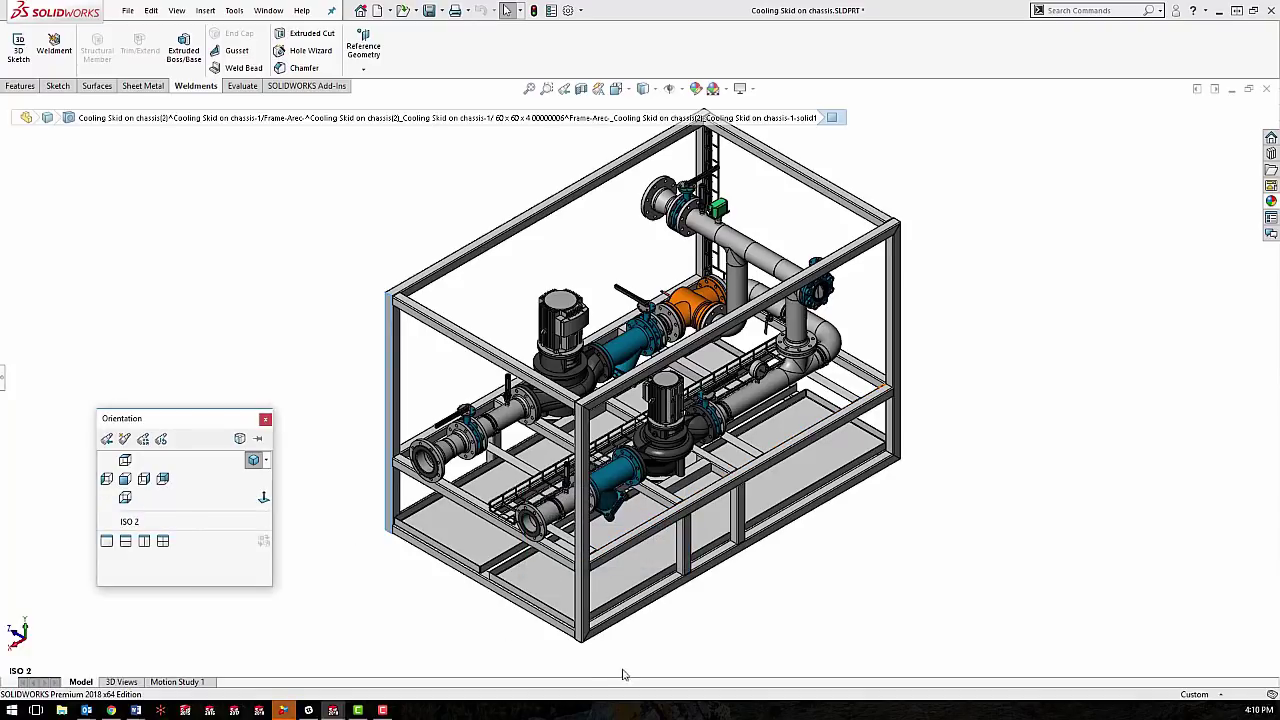
# Step: View the skid normal to the long-side face of the near corner post and clear the selection
pyautogui.click(587, 616)
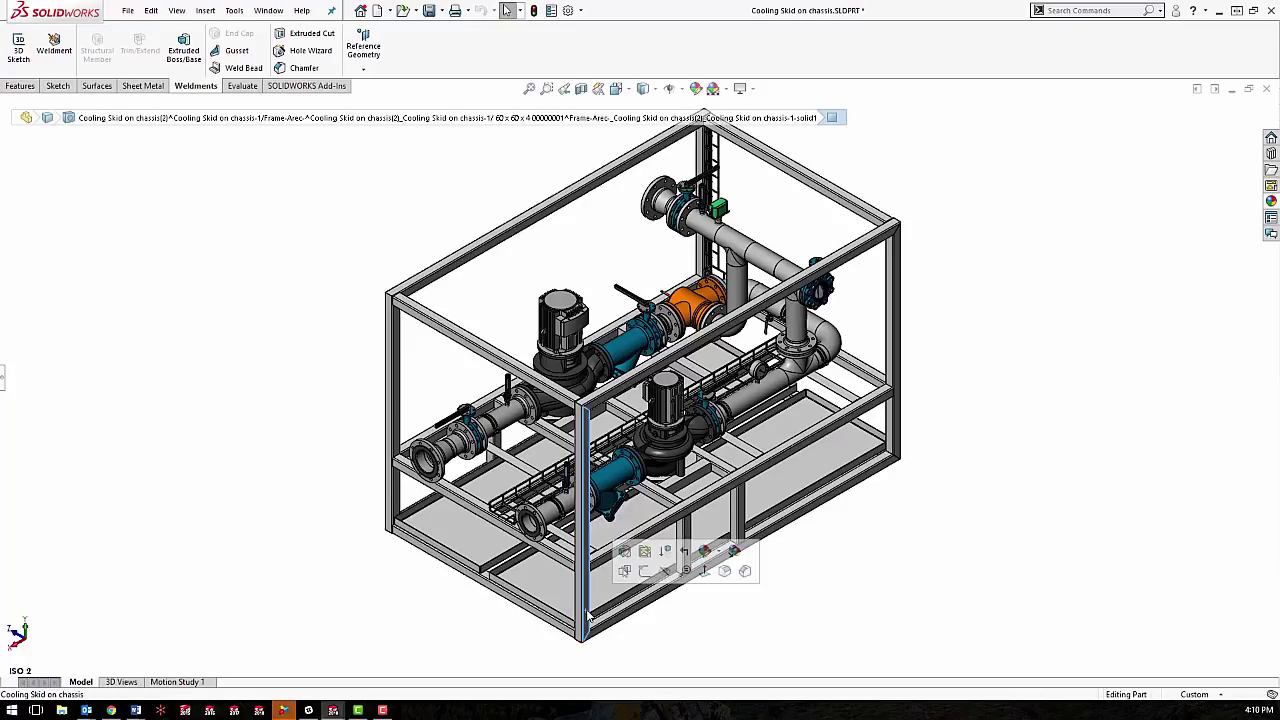
pyautogui.click(724, 570)
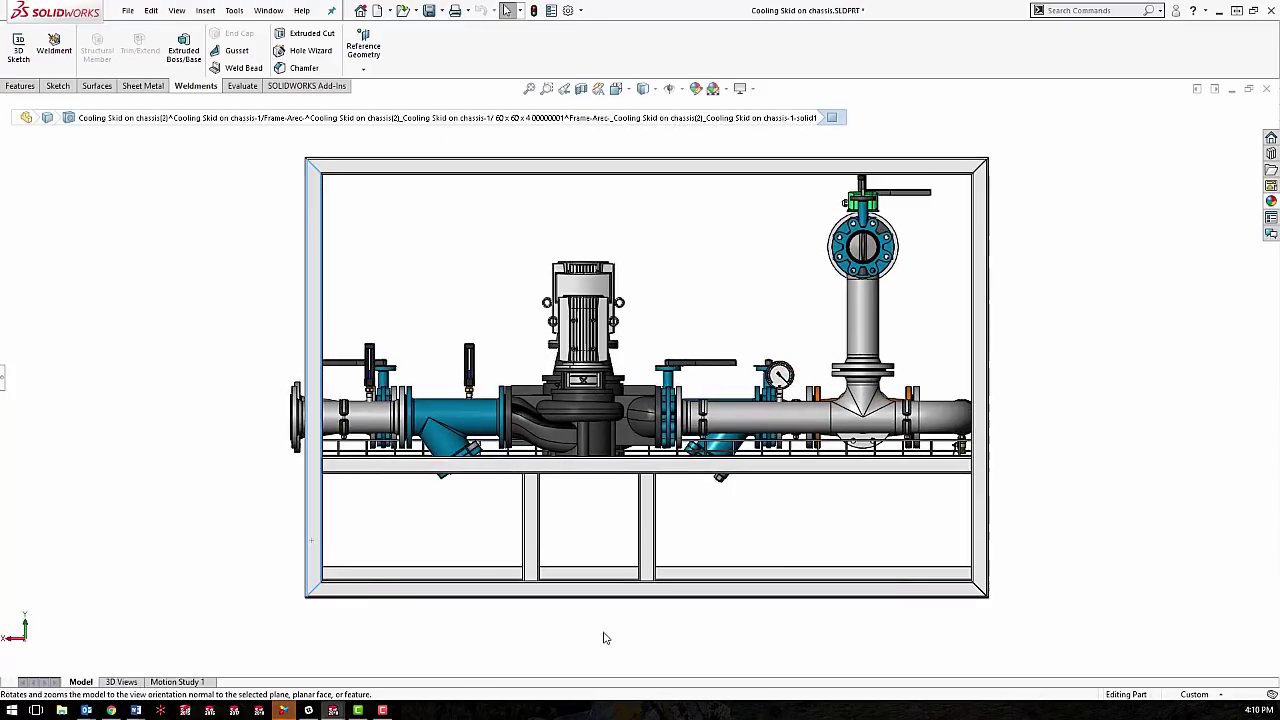
pyautogui.click(604, 638)
# Step: Reset all standard views to their default settings and return the skid to the Isometric view
pyautogui.press('space')
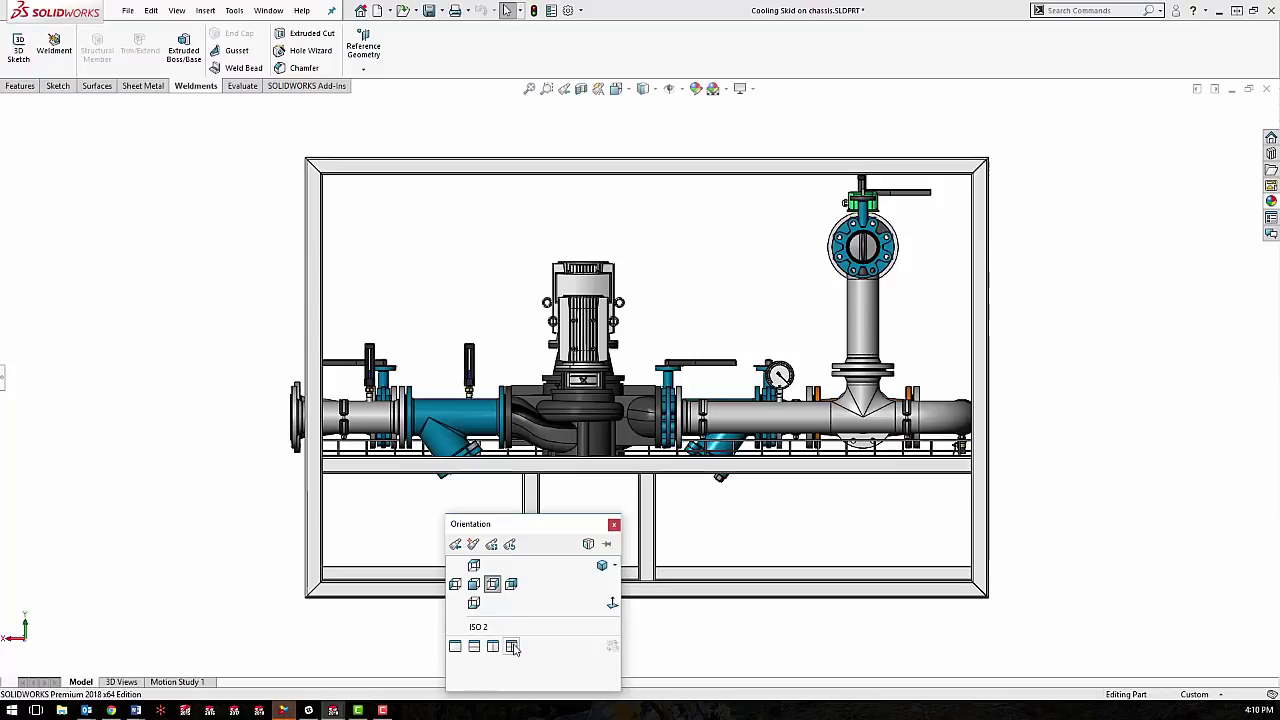
pyautogui.click(510, 545)
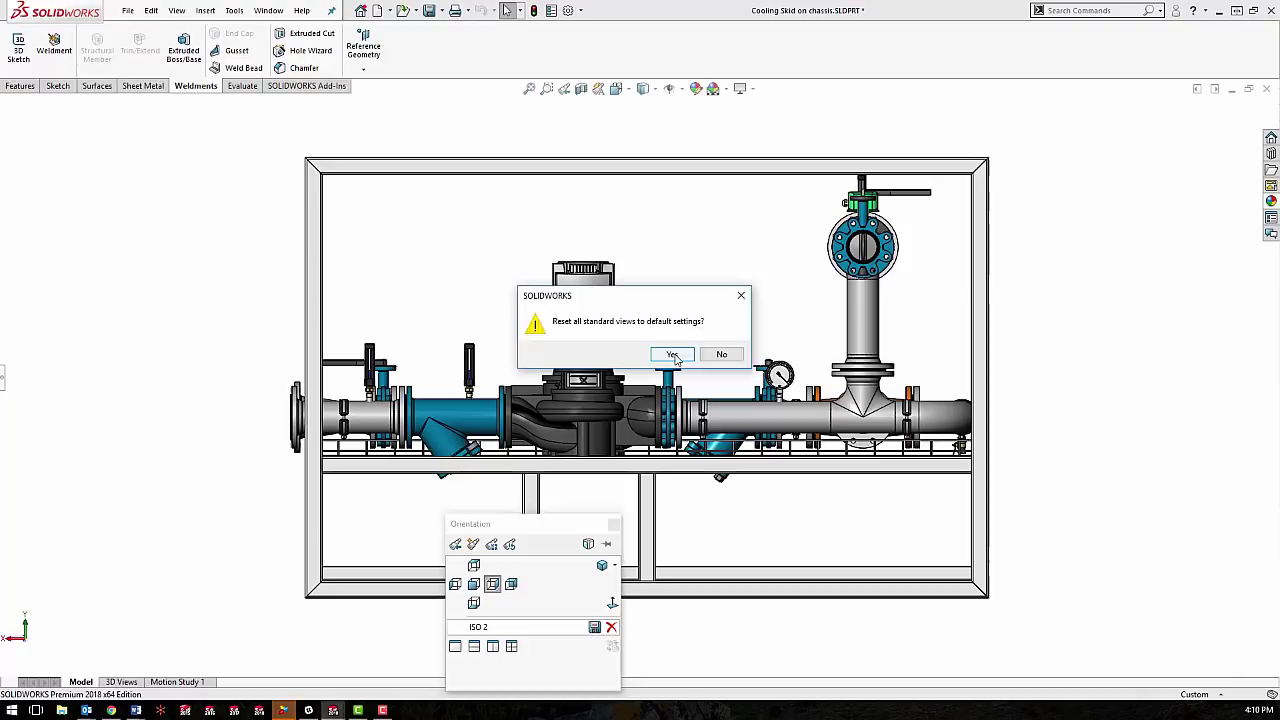
pyautogui.click(673, 355)
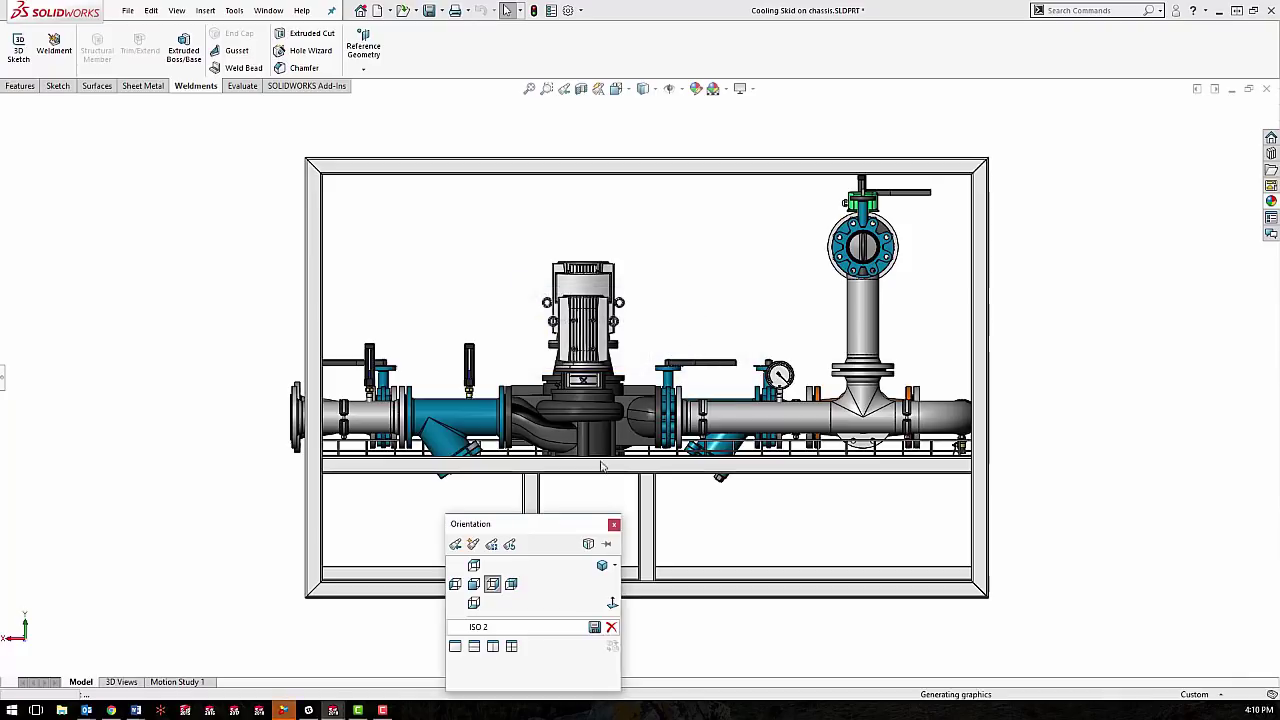
pyautogui.click(601, 566)
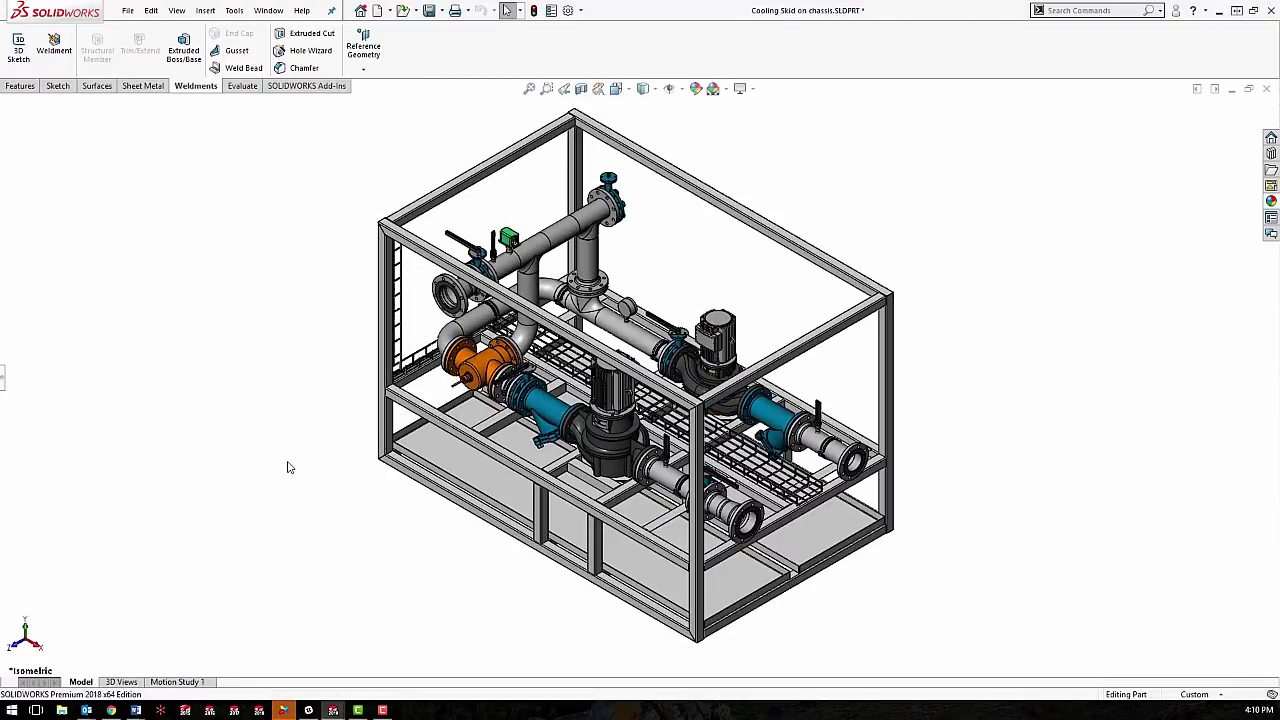
# Step: Delete the saved view ISO 2 from the view orientation list
pyautogui.press('space')
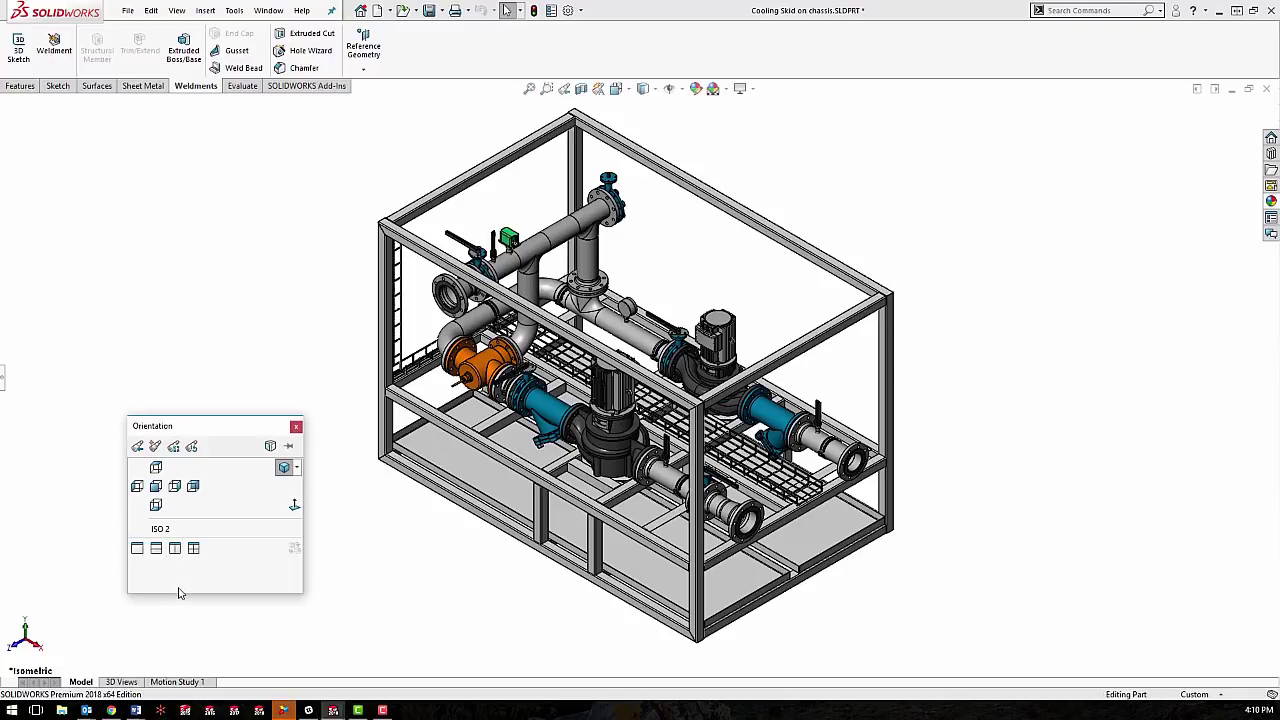
pyautogui.click(296, 426)
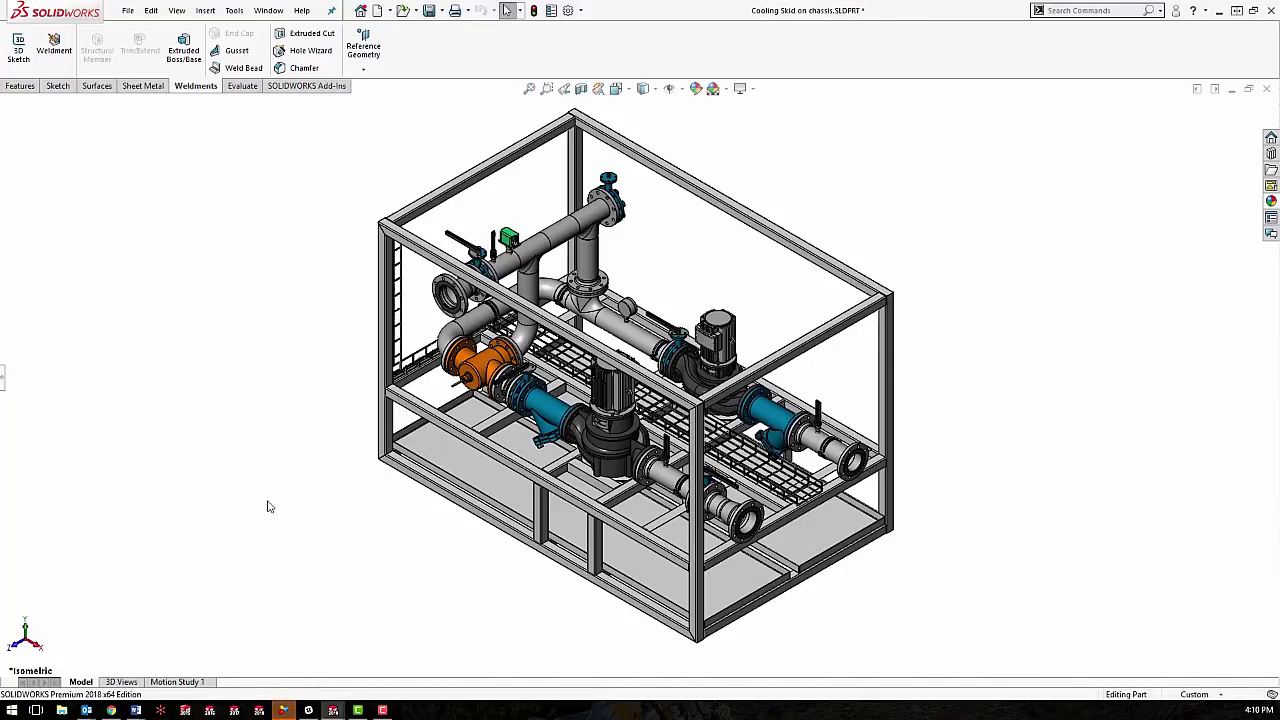
pyautogui.press('space')
pyautogui.click(270, 565)
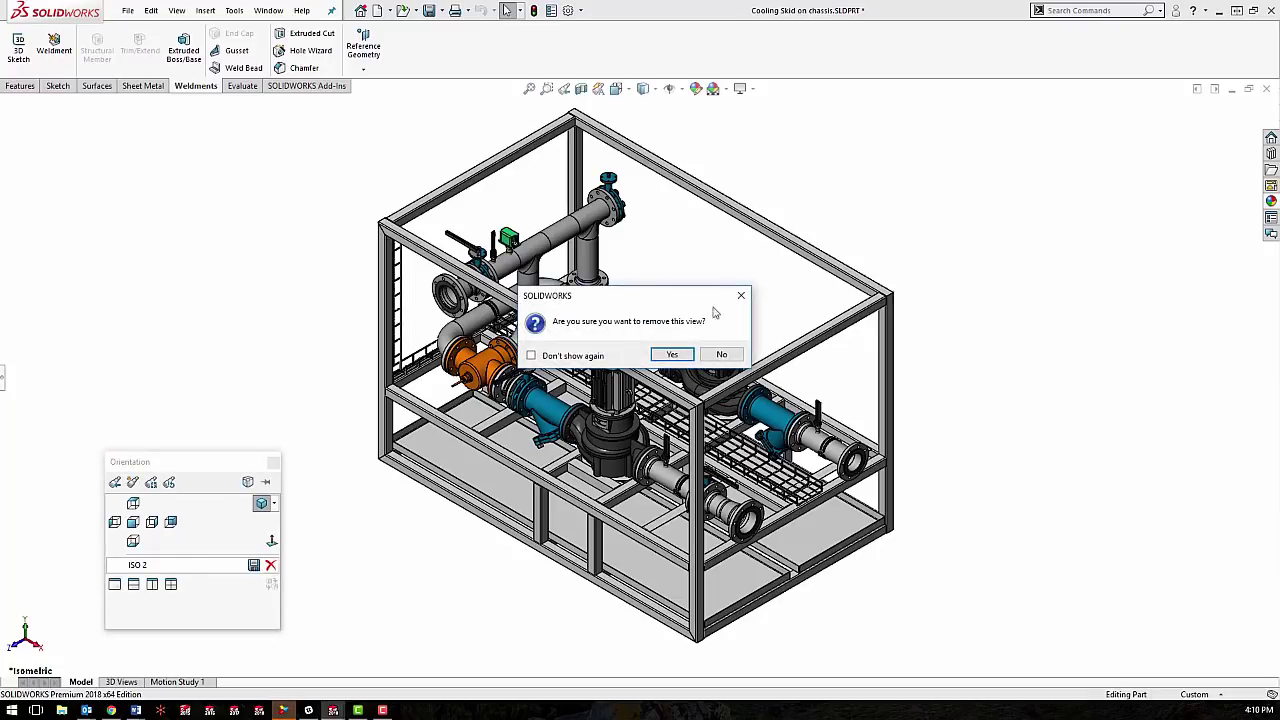
pyautogui.click(672, 354)
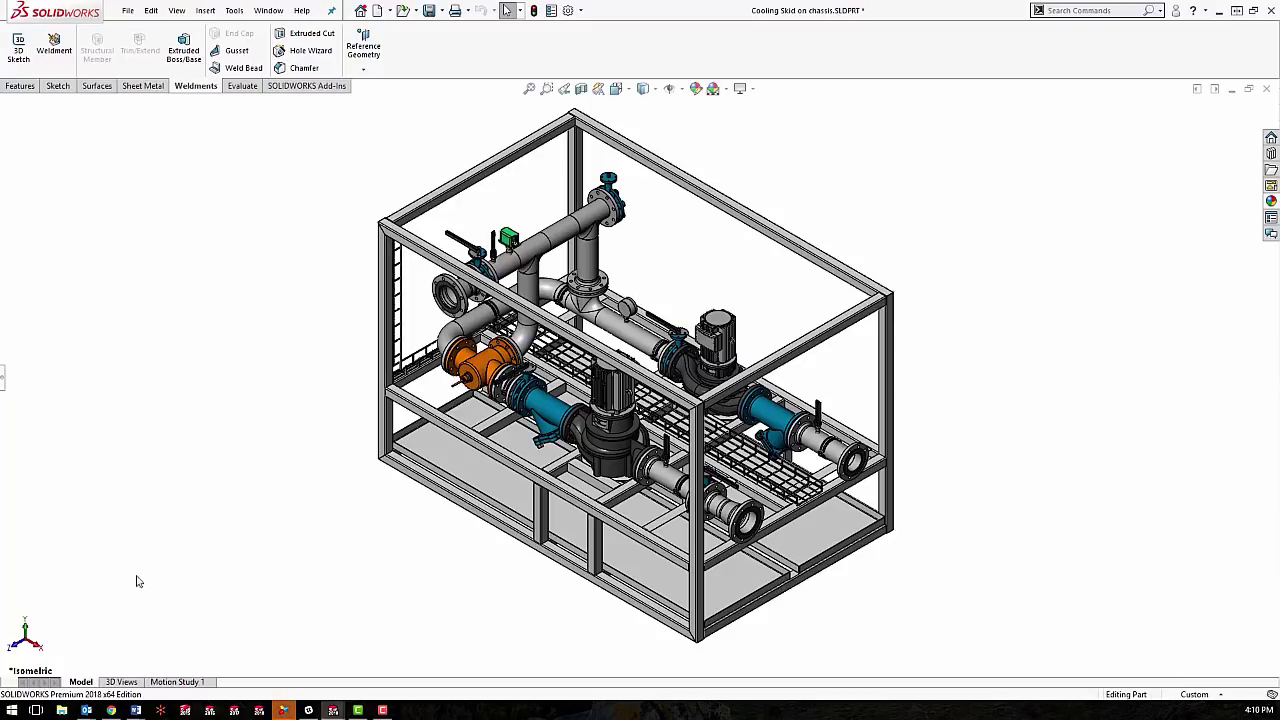
# Step: Rotate the isometric view 90° about the vertical Y axis and save it as a named view ISO 2
pyautogui.keyDown('shift'); pyautogui.click(27, 632); pyautogui.keyUp('shift')
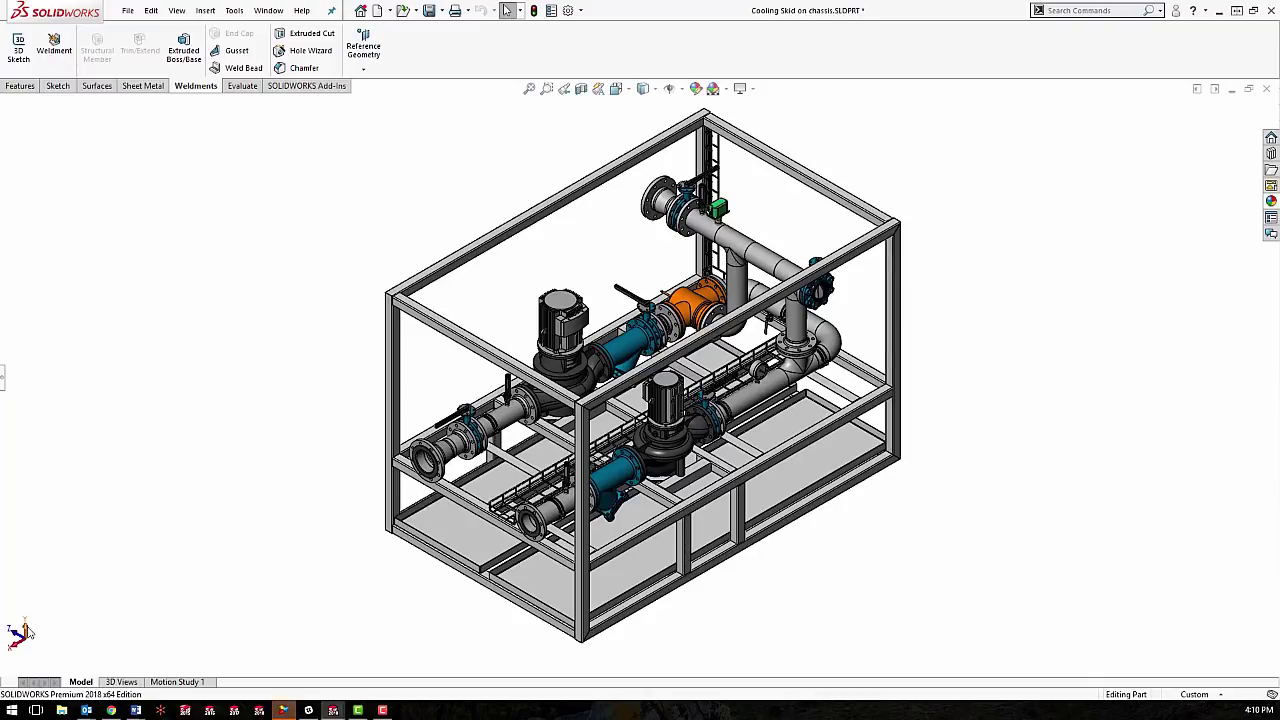
pyautogui.press('space')
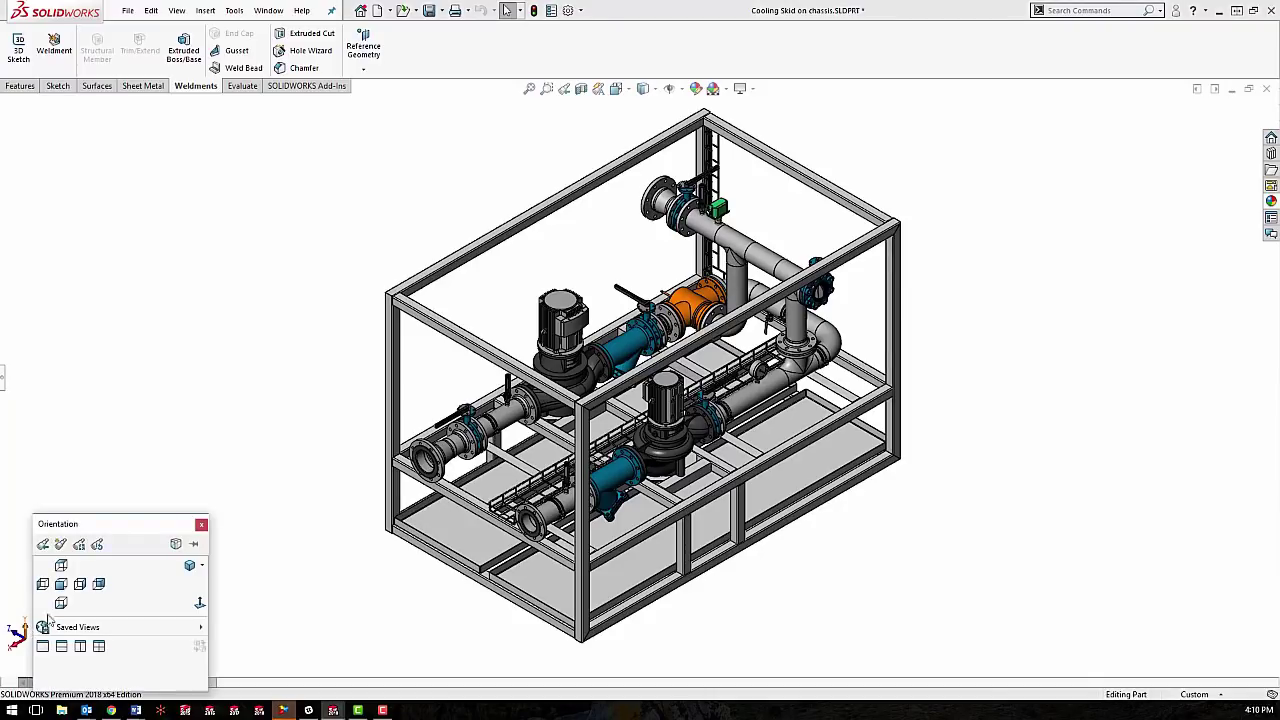
pyautogui.click(61, 545)
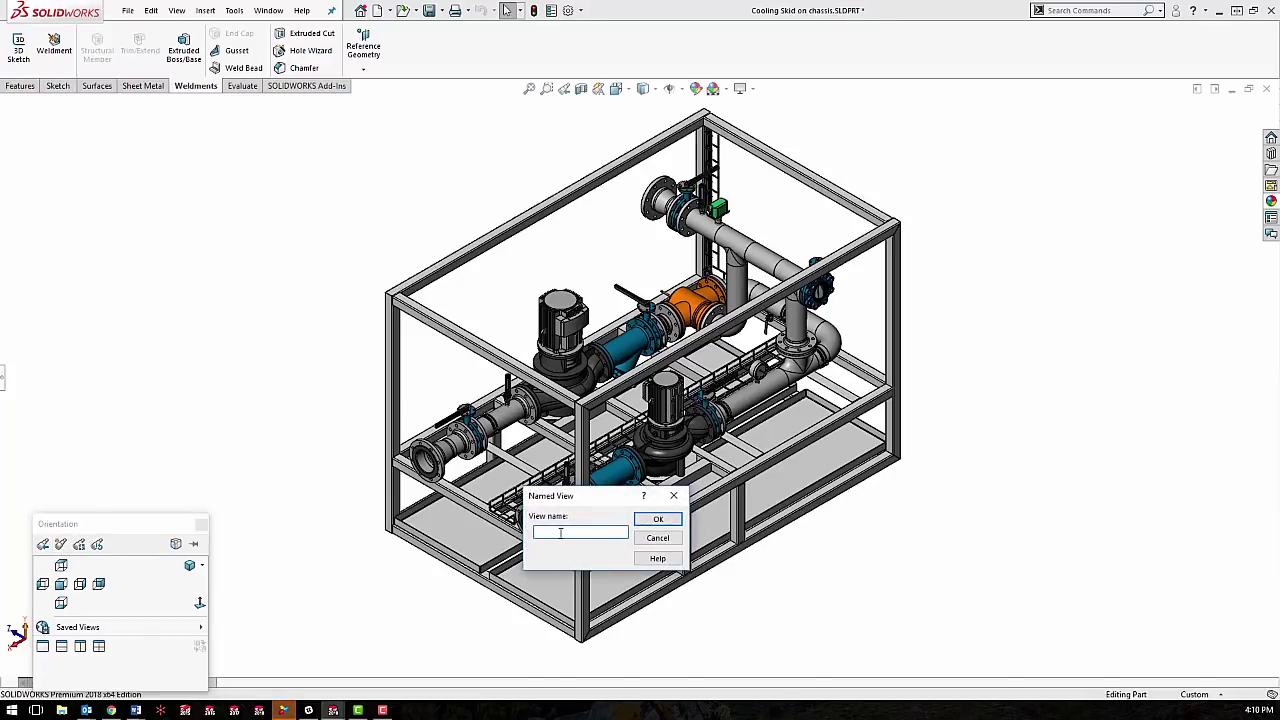
pyautogui.write('ISO 2')
pyautogui.click(673, 518)
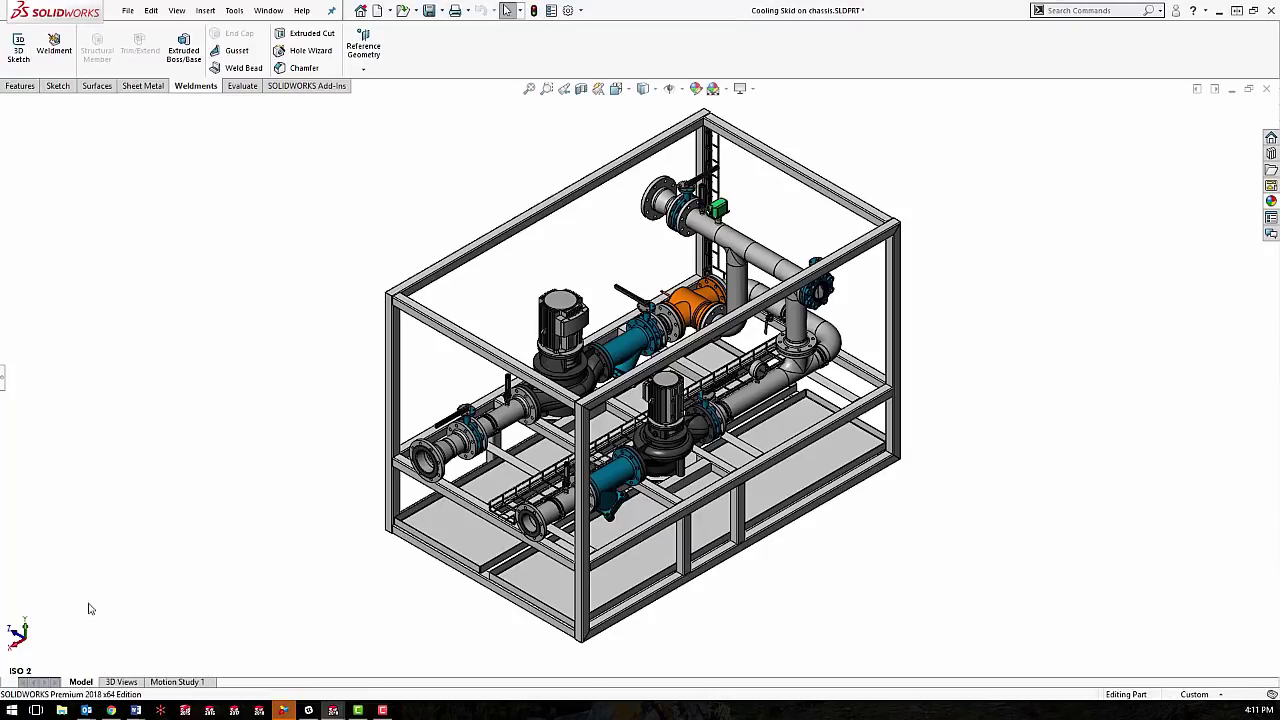
# Step: Rotate the ISO 2 view a further 90° about the vertical Y axis and save it as a named view ISO 3
pyautogui.keyDown('shift'); pyautogui.click(24, 624); pyautogui.keyUp('shift')
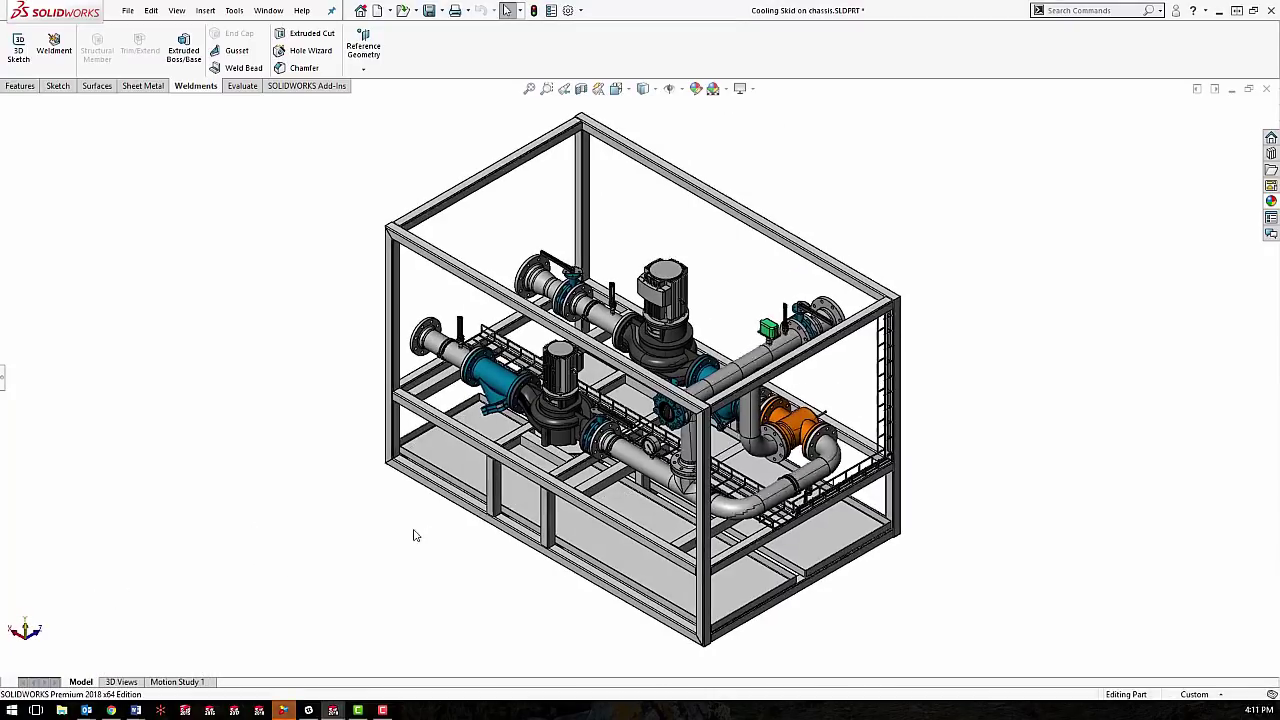
pyautogui.press('space')
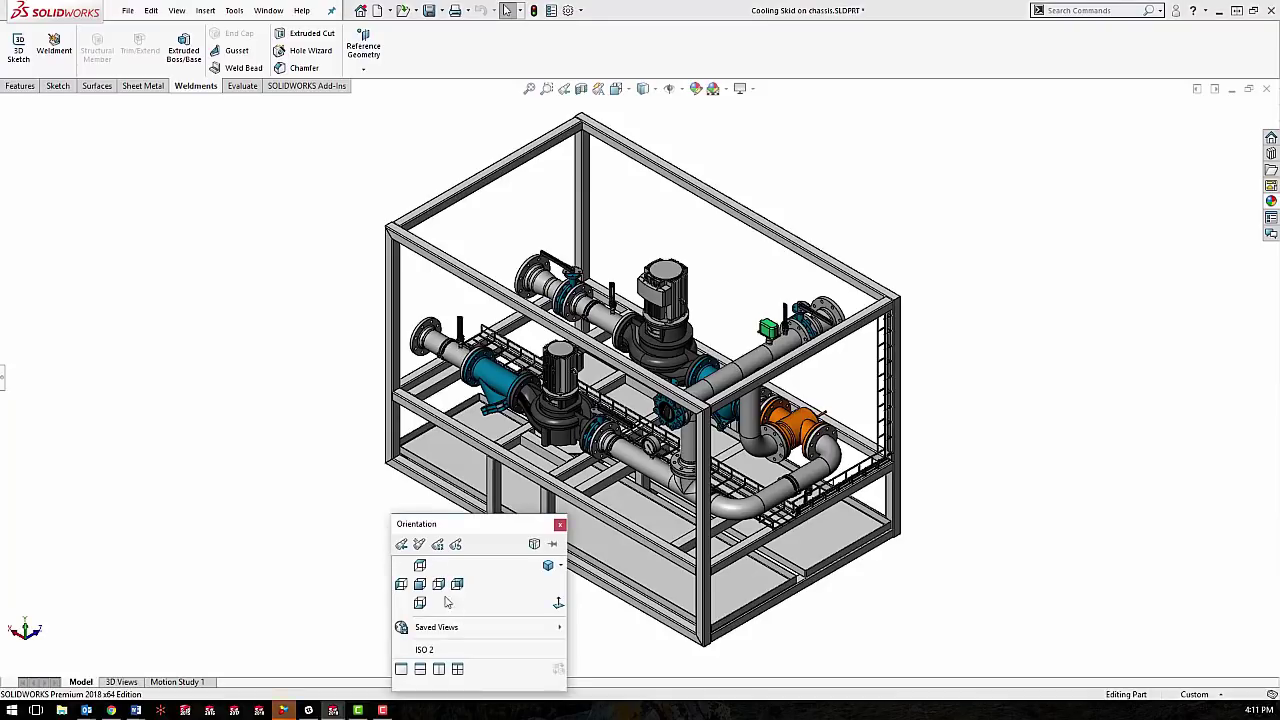
pyautogui.click(419, 545)
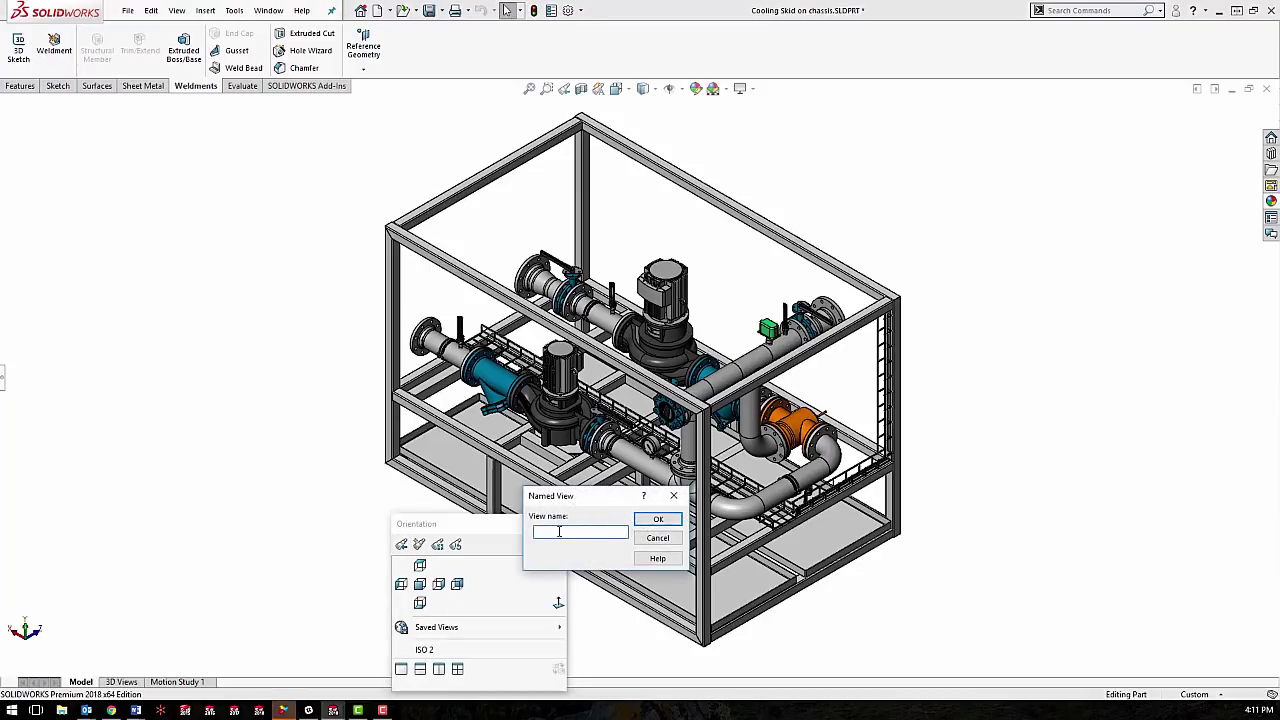
pyautogui.write('ISO 3')
pyautogui.click(660, 520)
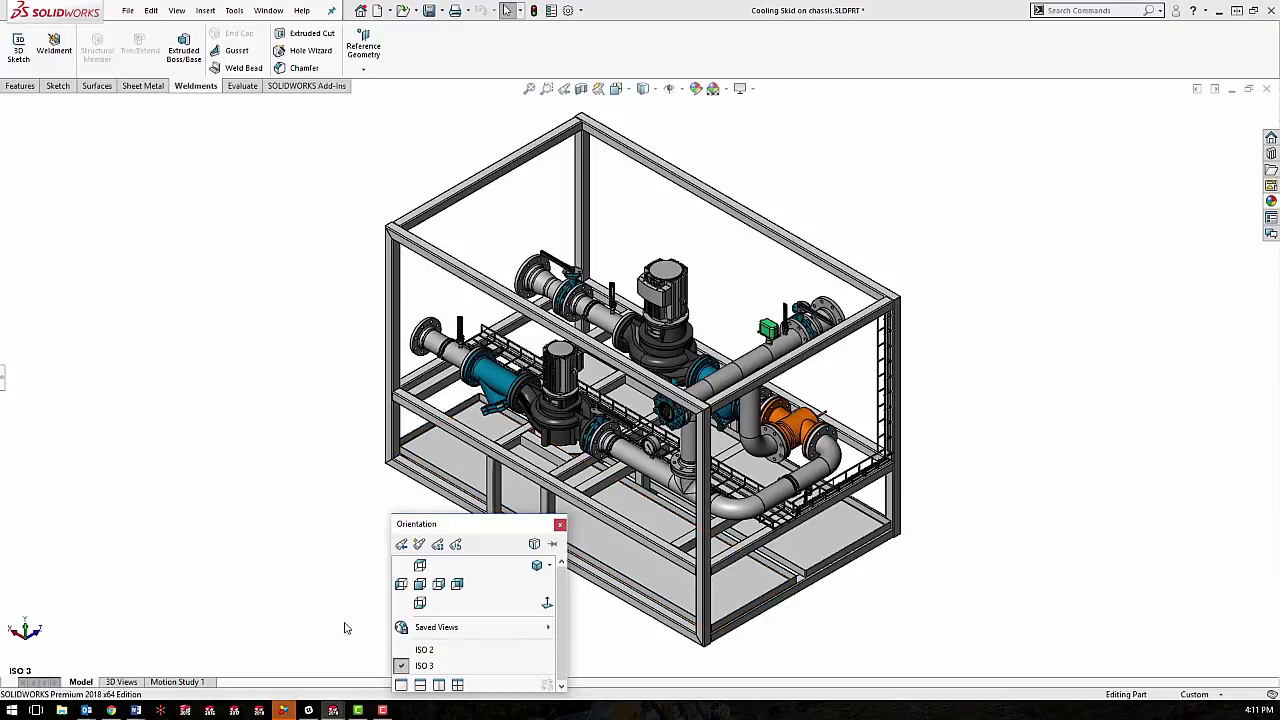
pyautogui.click(209, 573)
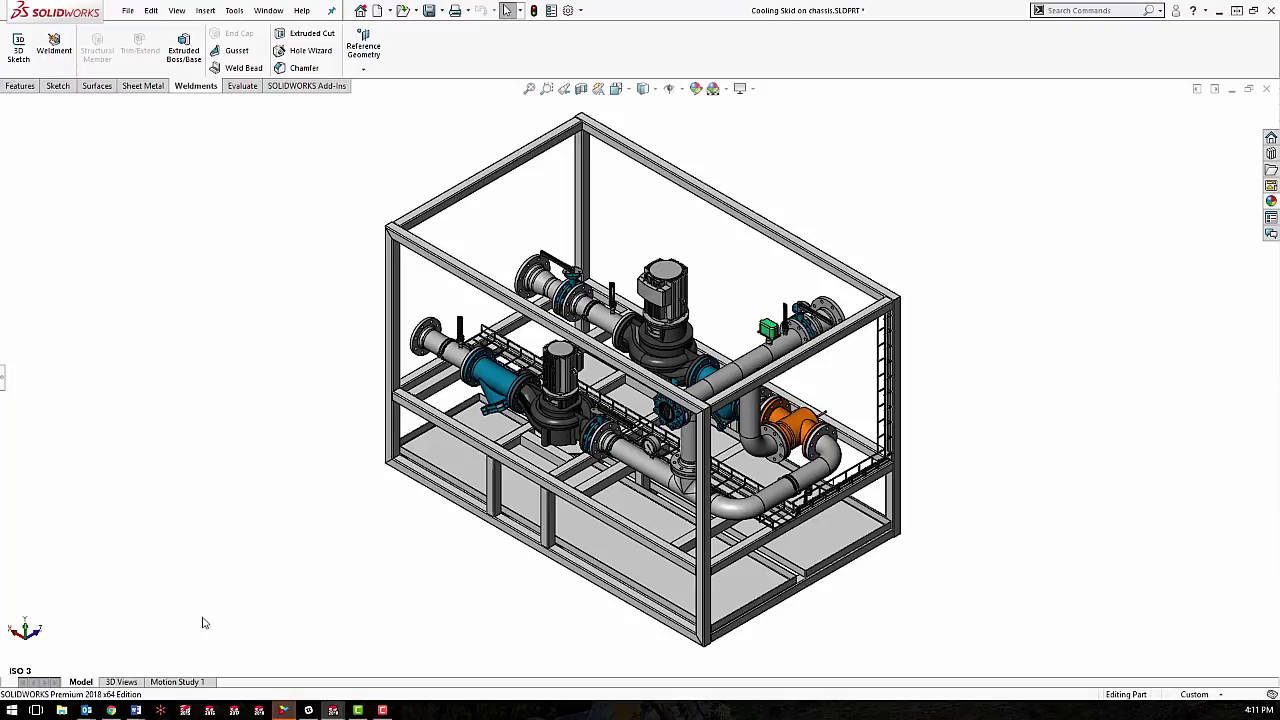
# Step: Return the skid from ISO 3 to the standard Isometric view and check the list of available views
pyautogui.press('space')
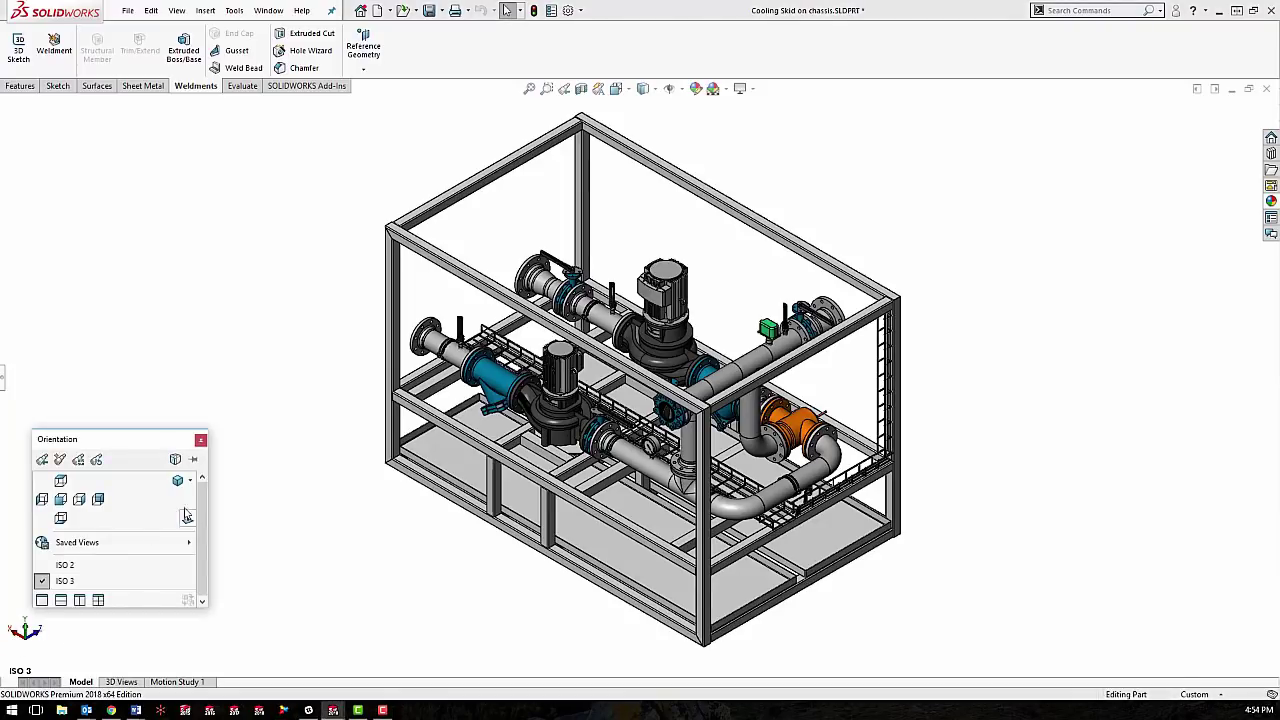
pyautogui.click(177, 480)
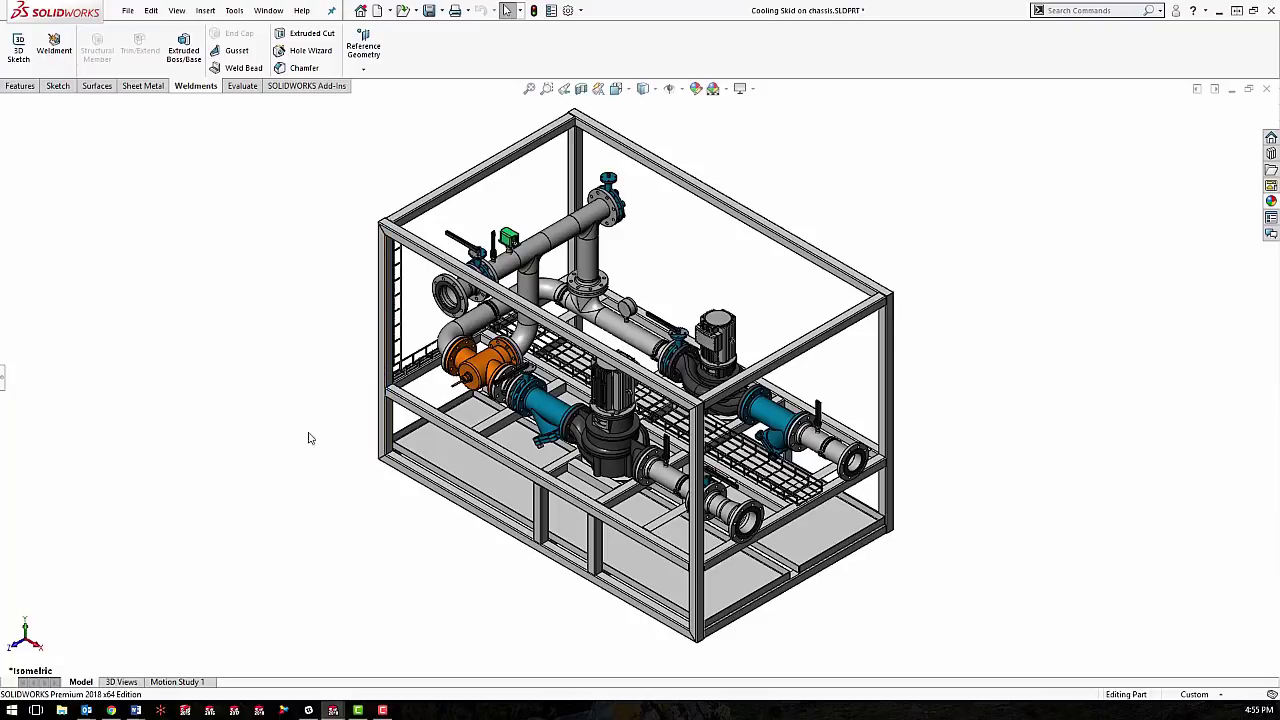
pyautogui.press('space')
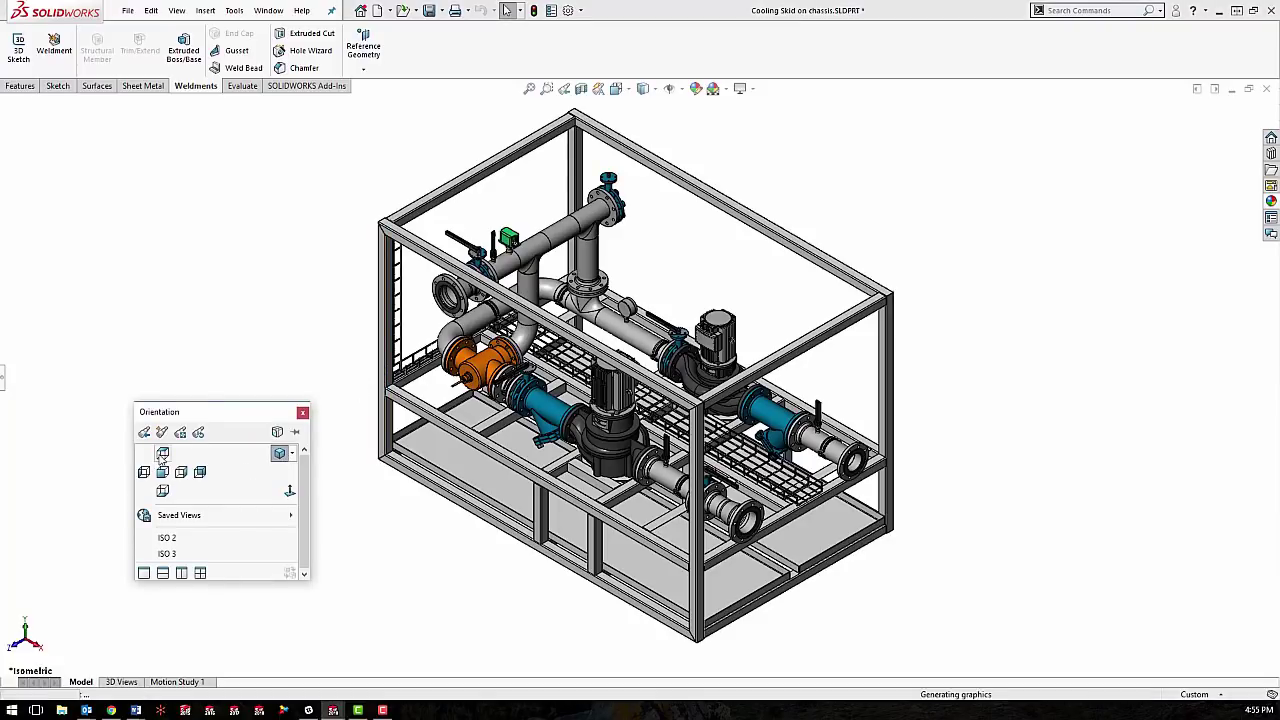
pyautogui.click(474, 537)
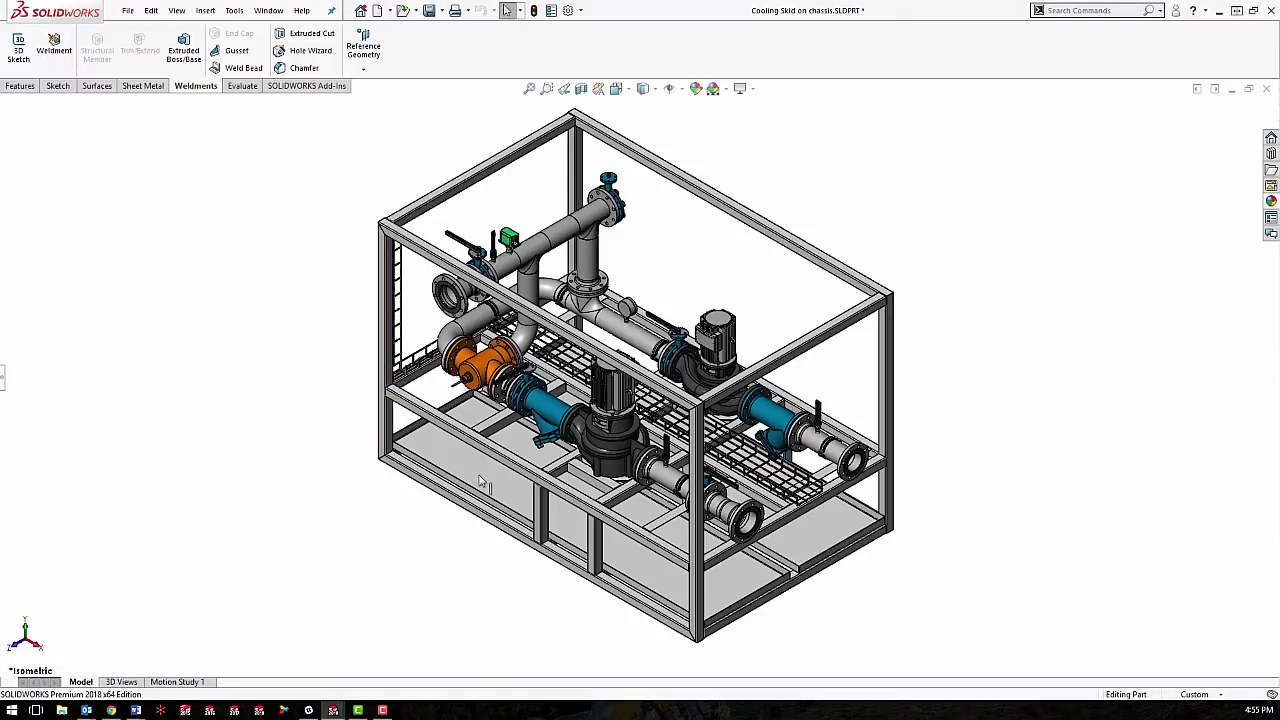
# Step: Orient the view normal to the top face of the upper long frame tube, turn it 90° in plane, and fit the skid
pyautogui.scroll(-3, 410, 238)
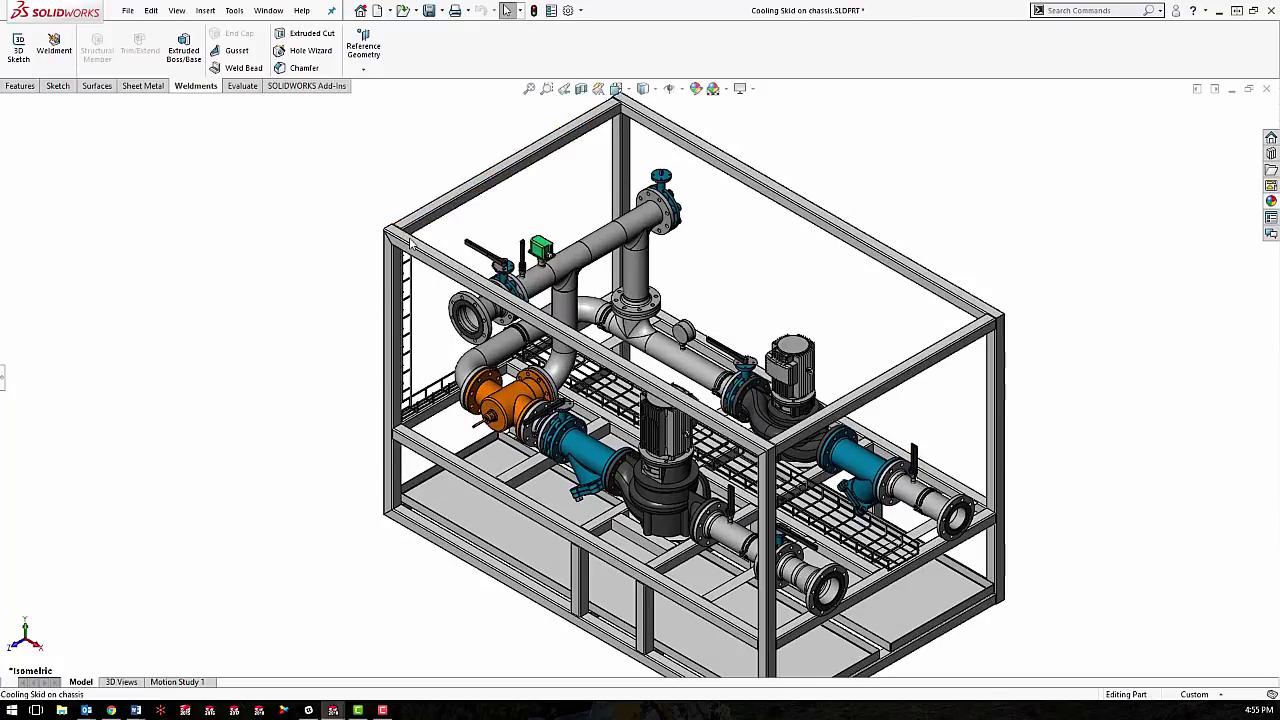
pyautogui.click(410, 238)
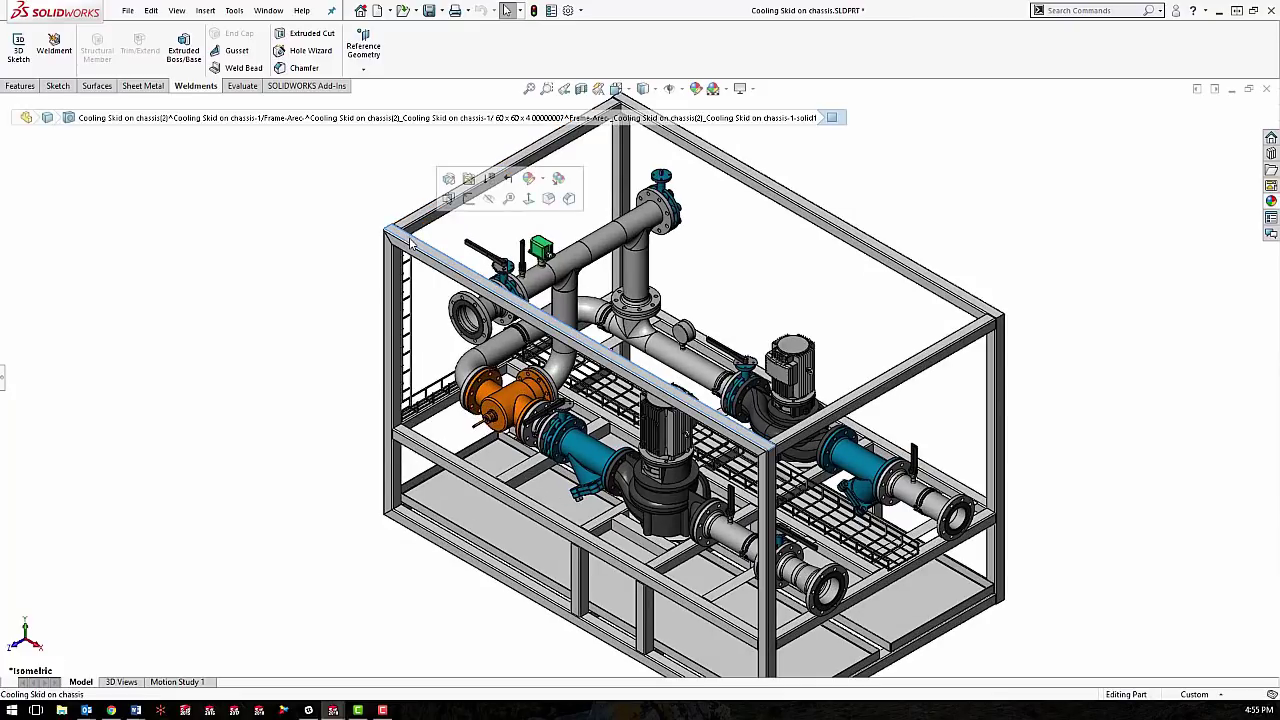
pyautogui.press('space')
pyautogui.click(416, 278)
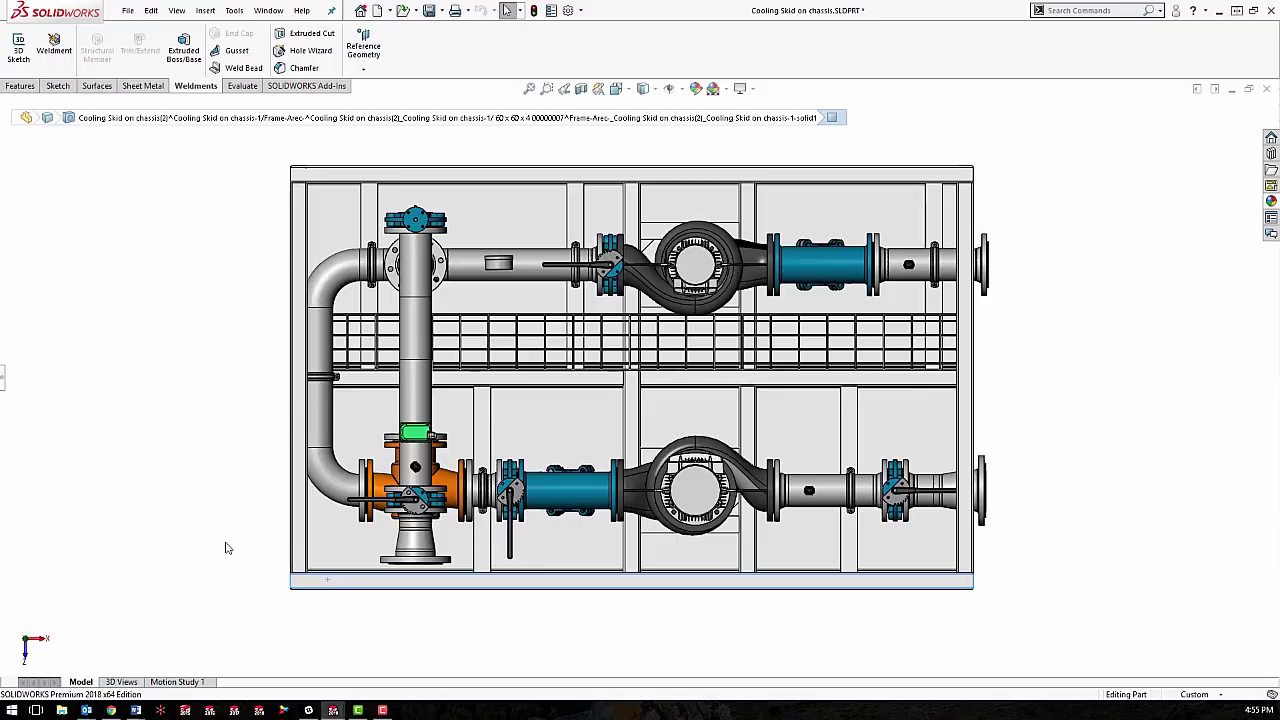
pyautogui.hotkey('ctrl', '8')
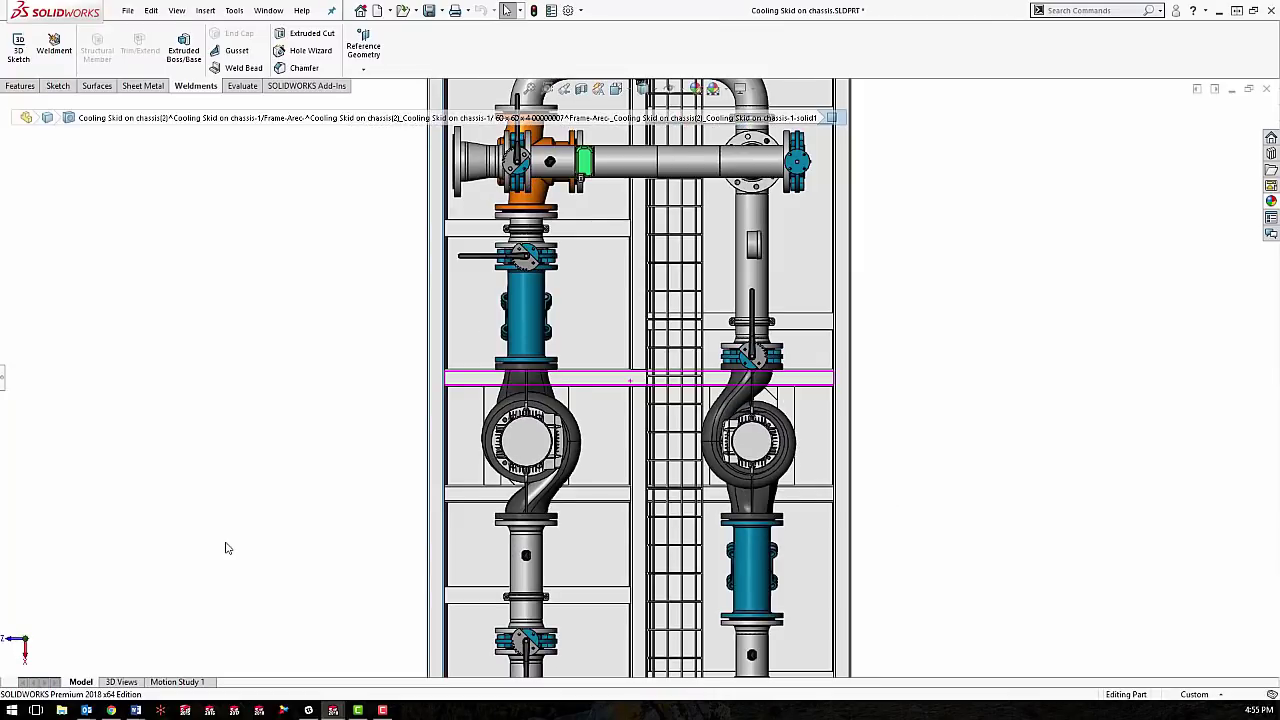
pyautogui.press('f')
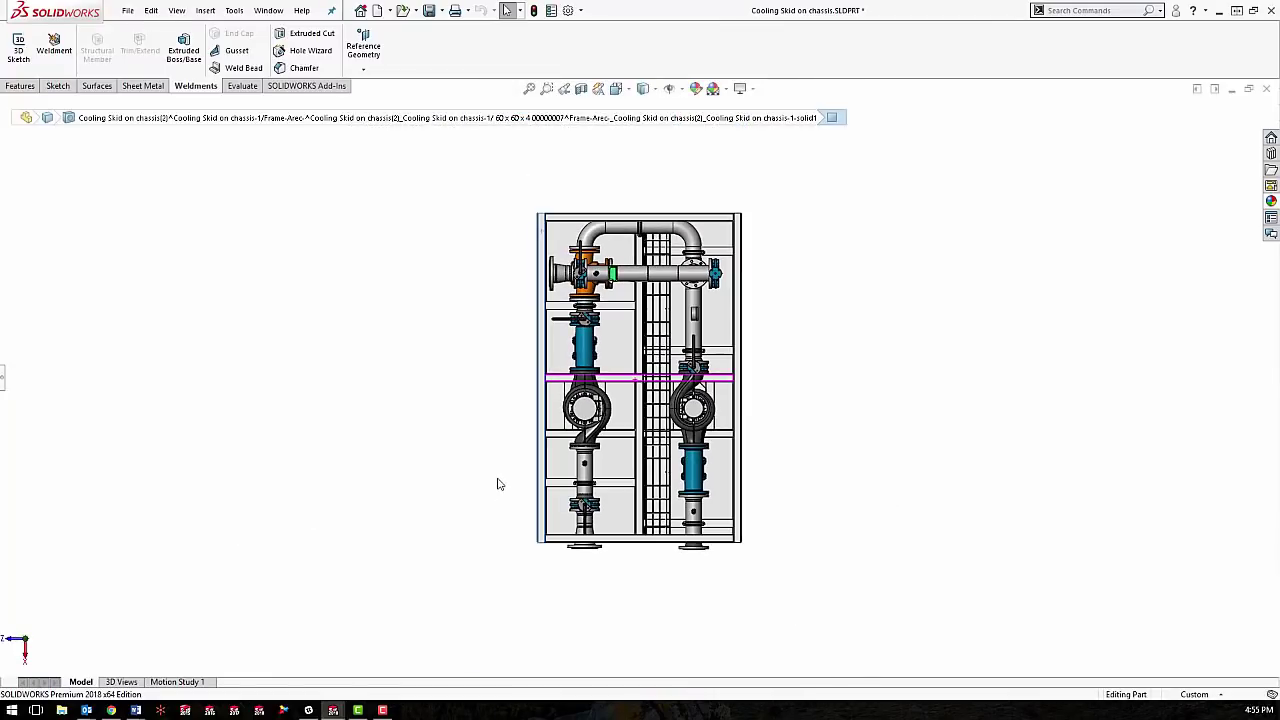
pyautogui.press('space')
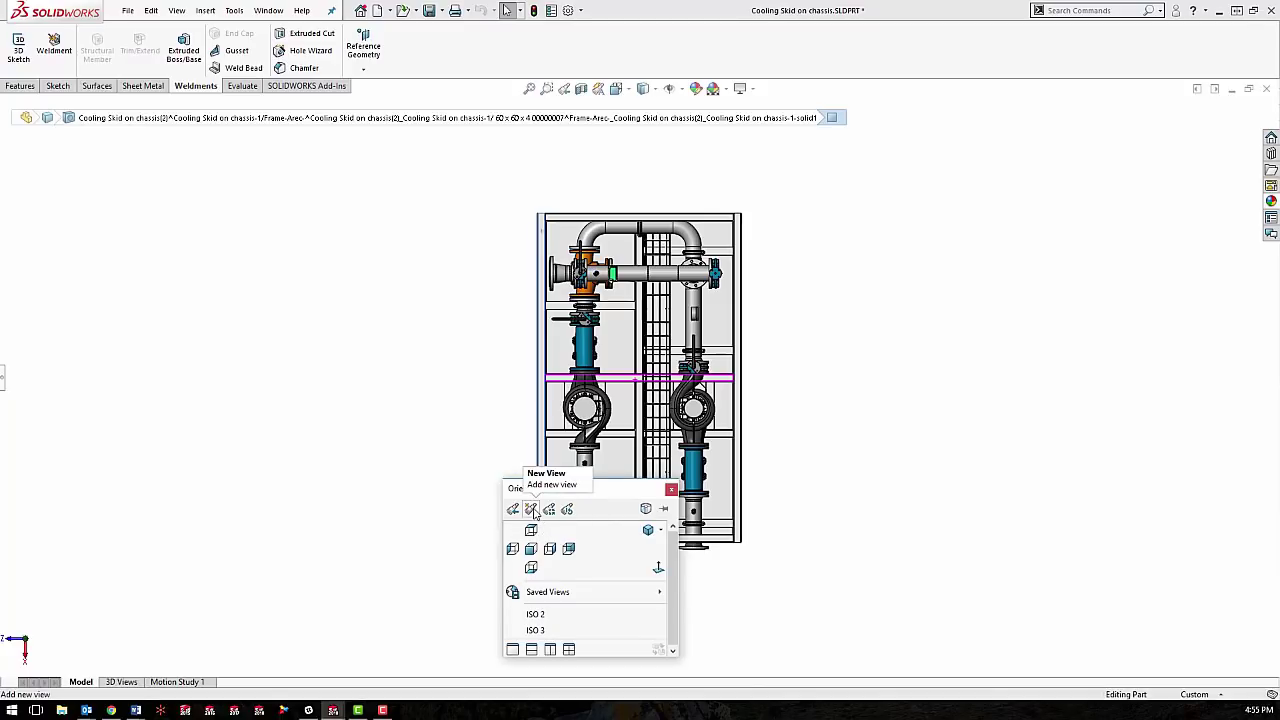
pyautogui.press('Escape')
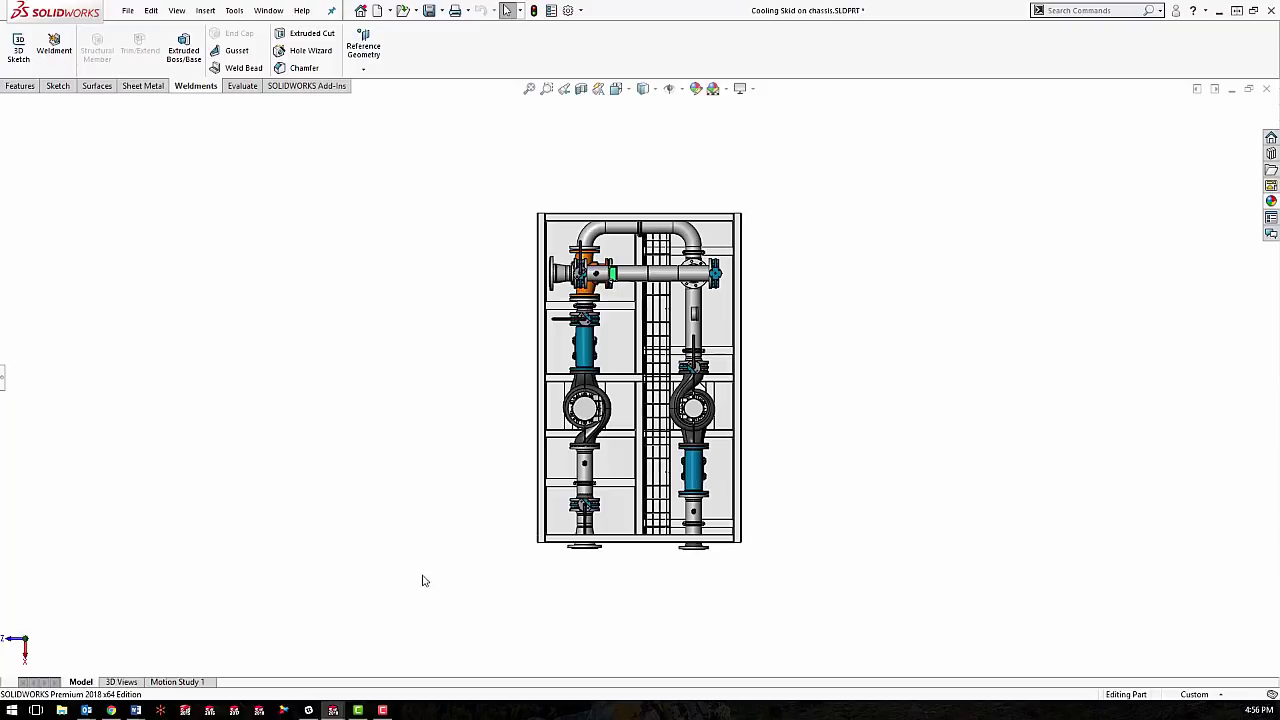
# Step: Orient the skid normal to the upper long tube's top face, with the outer face of the adjoining upper end tube pointing up
pyautogui.moveTo(471, 554); pyautogui.dragTo(459, 480, button='middle')
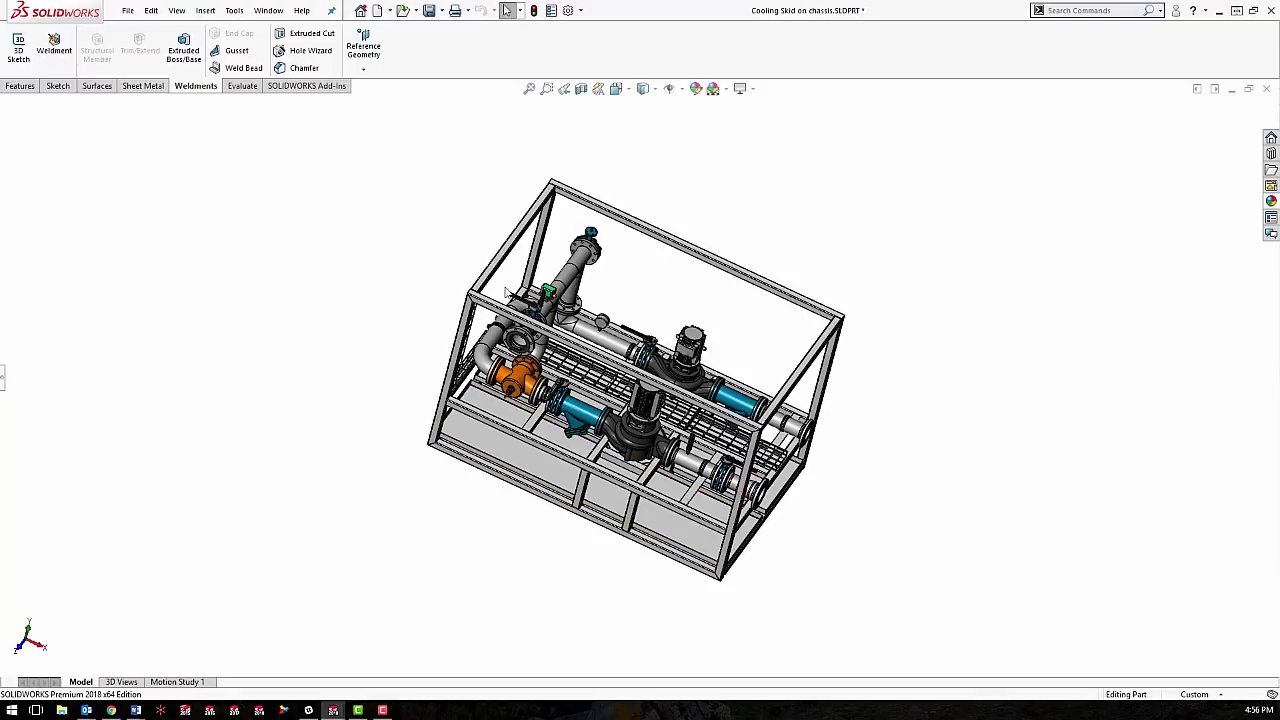
pyautogui.scroll(-3, 537, 365)
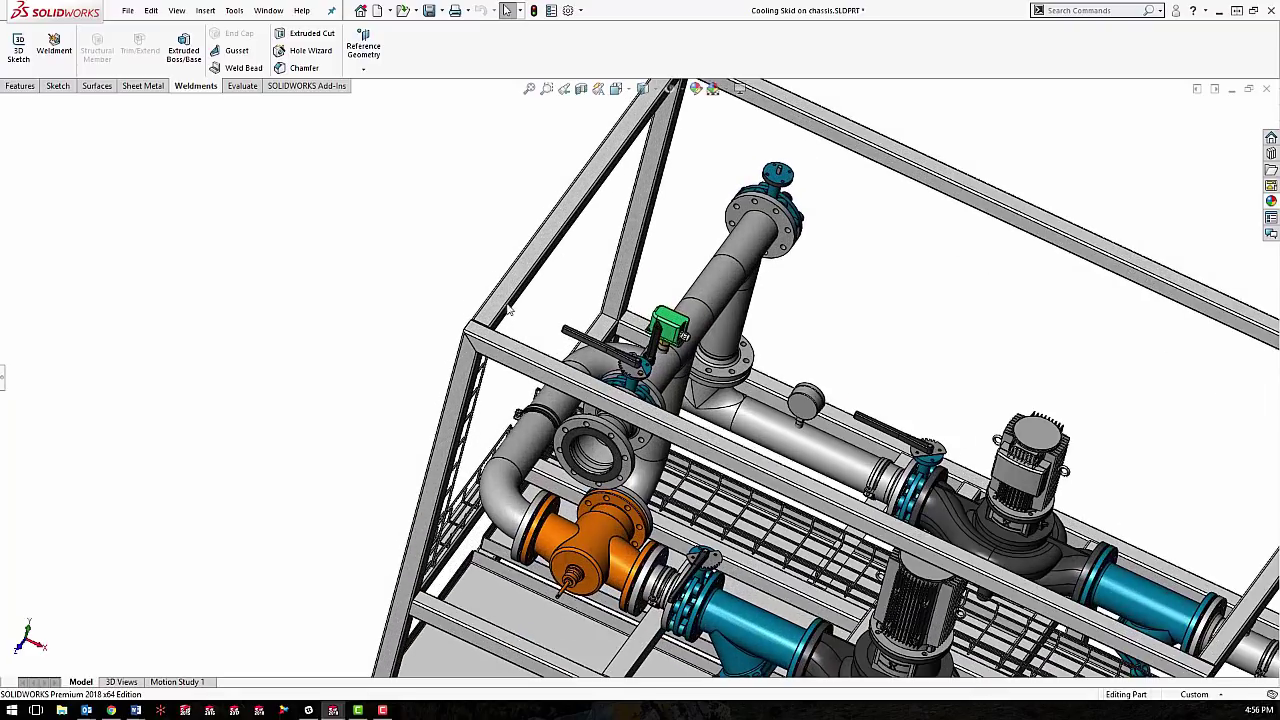
pyautogui.click(531, 359)
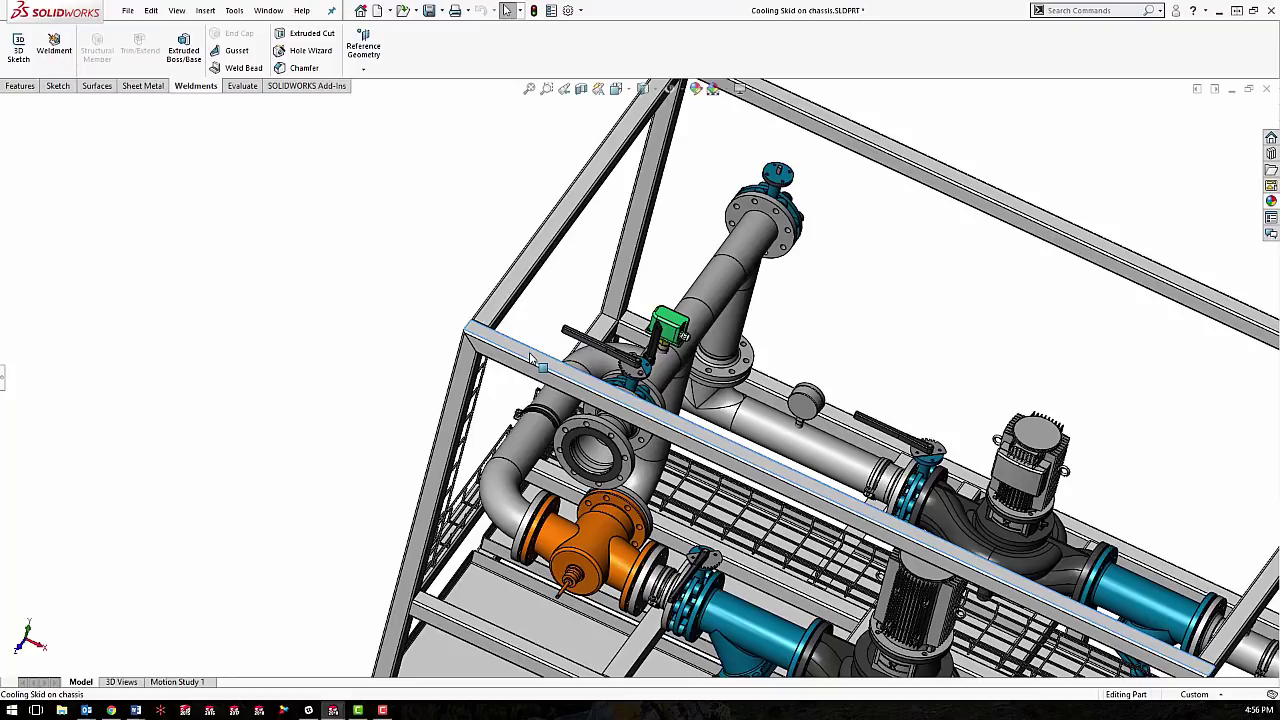
pyautogui.moveTo(366, 374); pyautogui.dragTo(520, 258, button='middle')
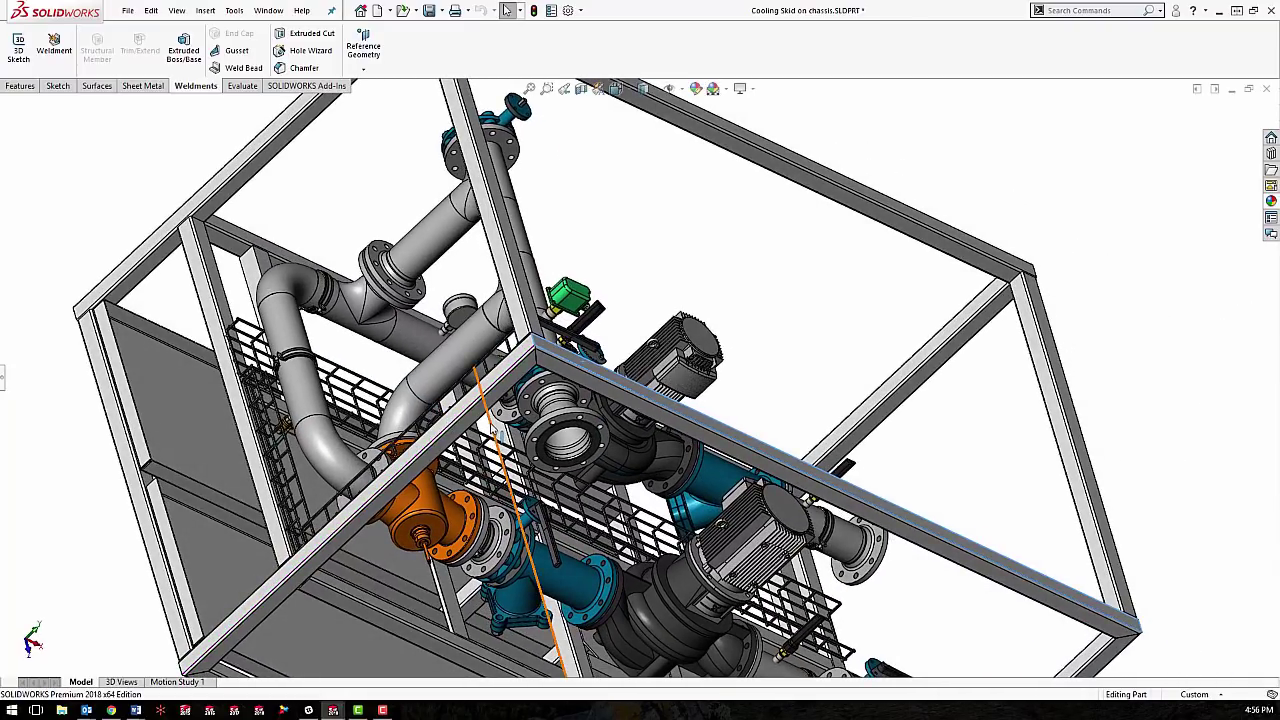
pyautogui.click(507, 271)
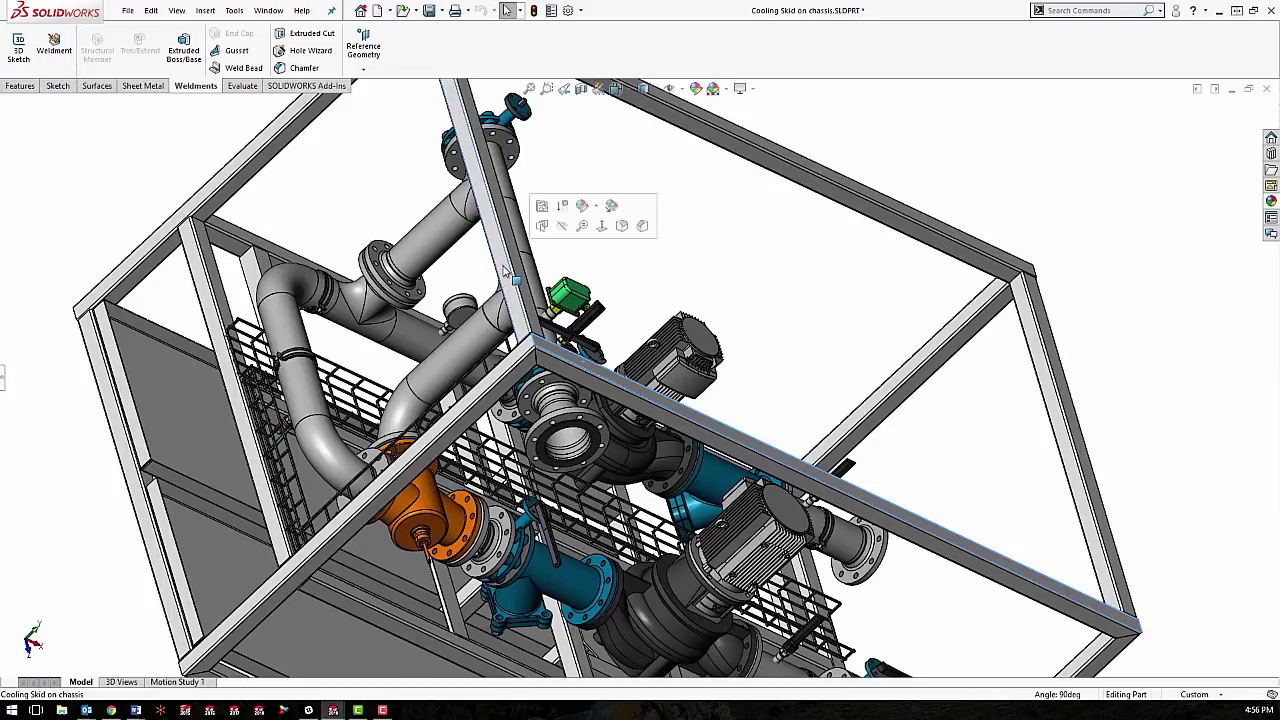
pyautogui.click(602, 225)
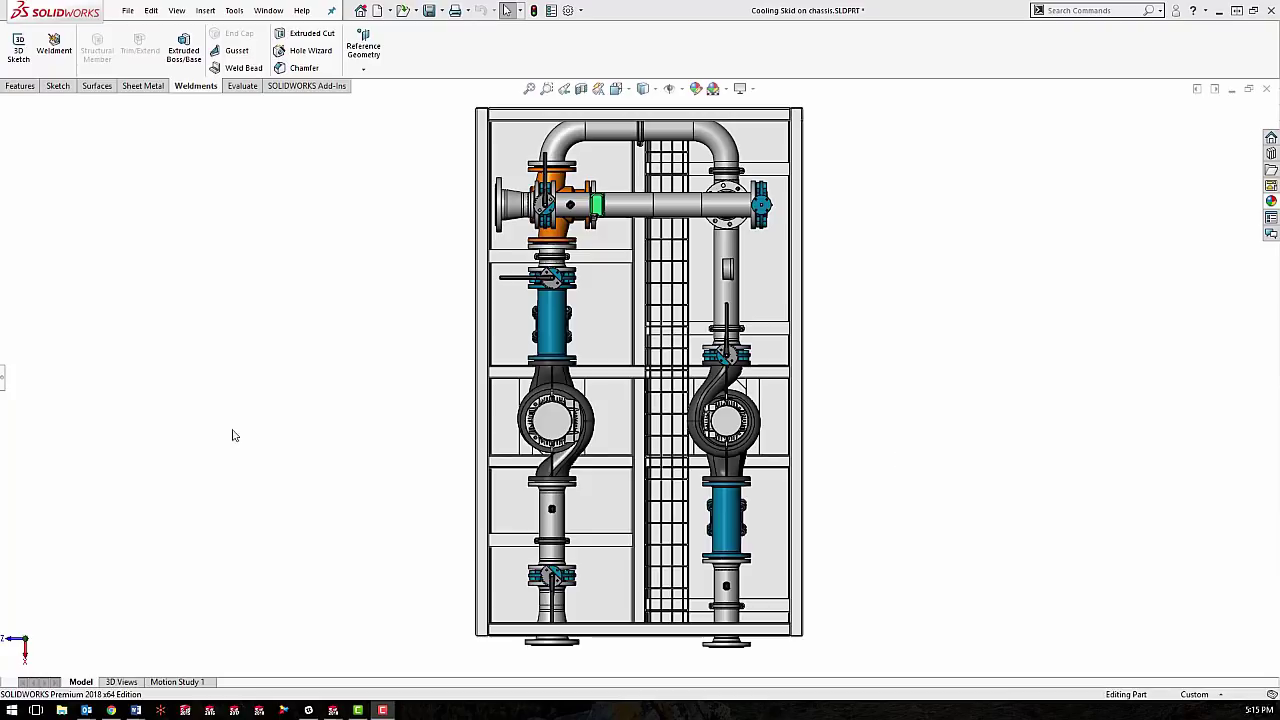
# Step: Save the named views ISO 2 and ISO 3 to SOLIDWORKS for use in other documents and check them among the saved views
pyautogui.press('space')
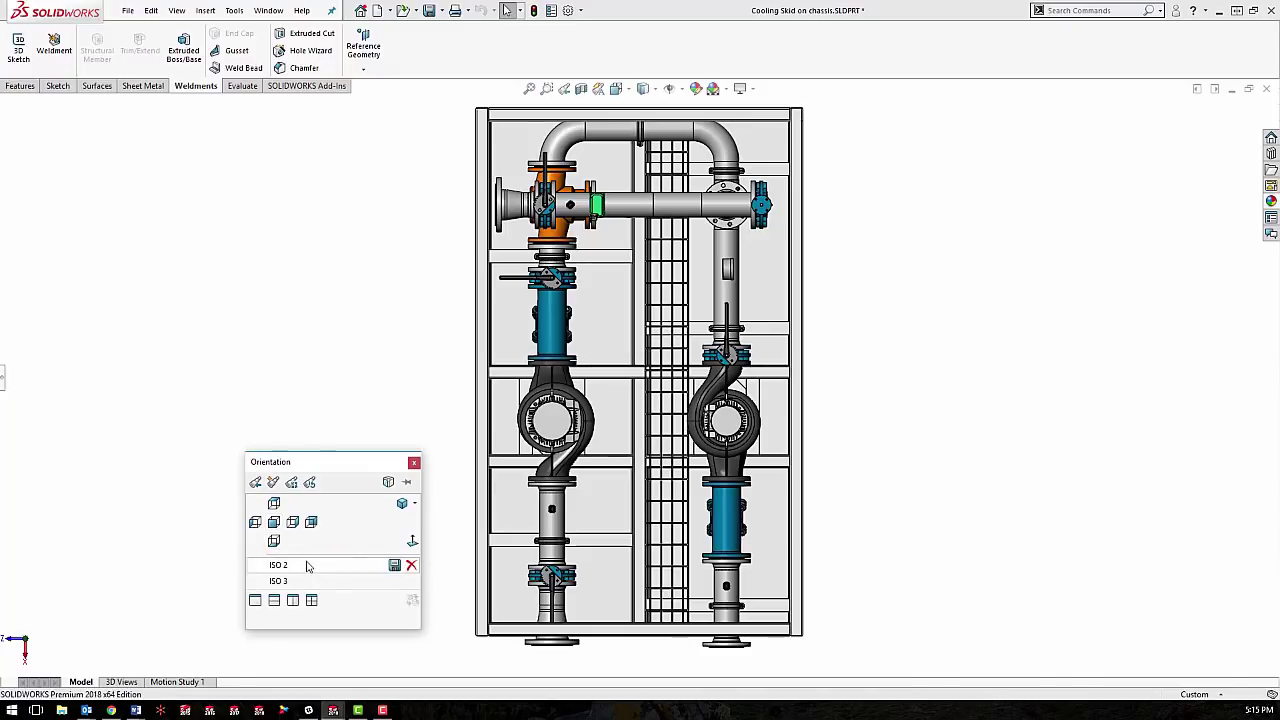
pyautogui.moveTo(330, 565)
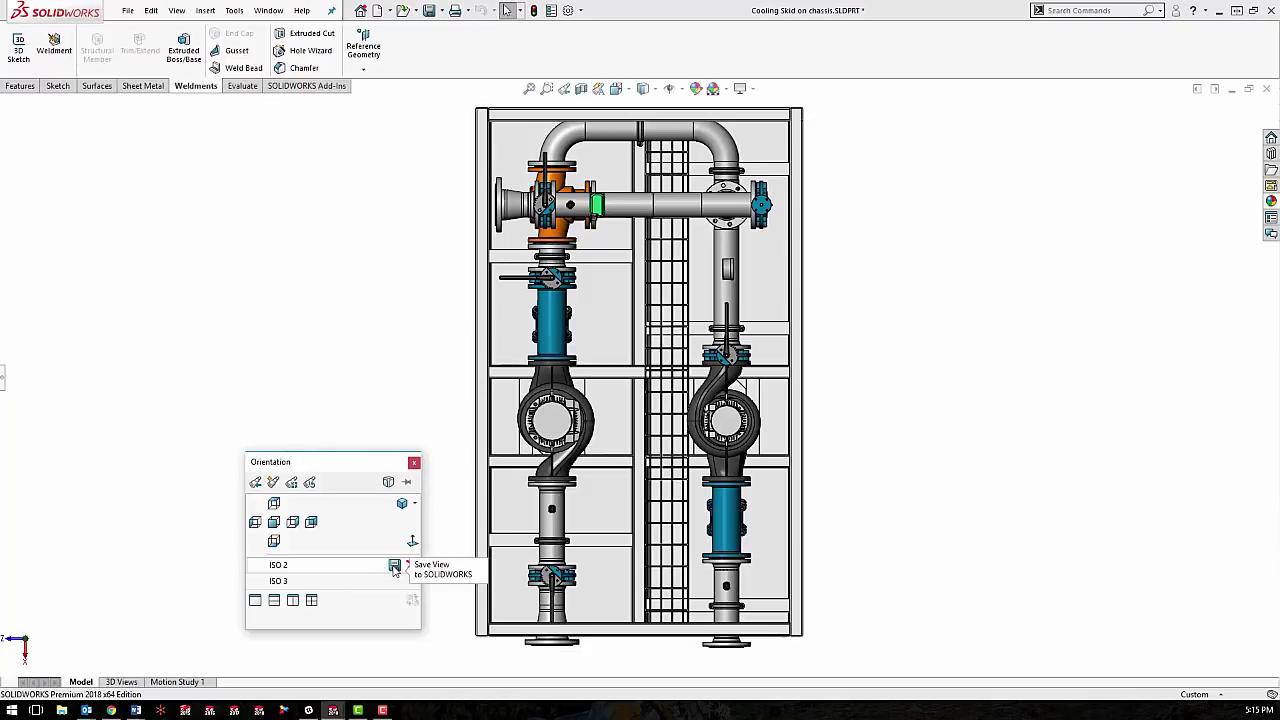
pyautogui.click(395, 567)
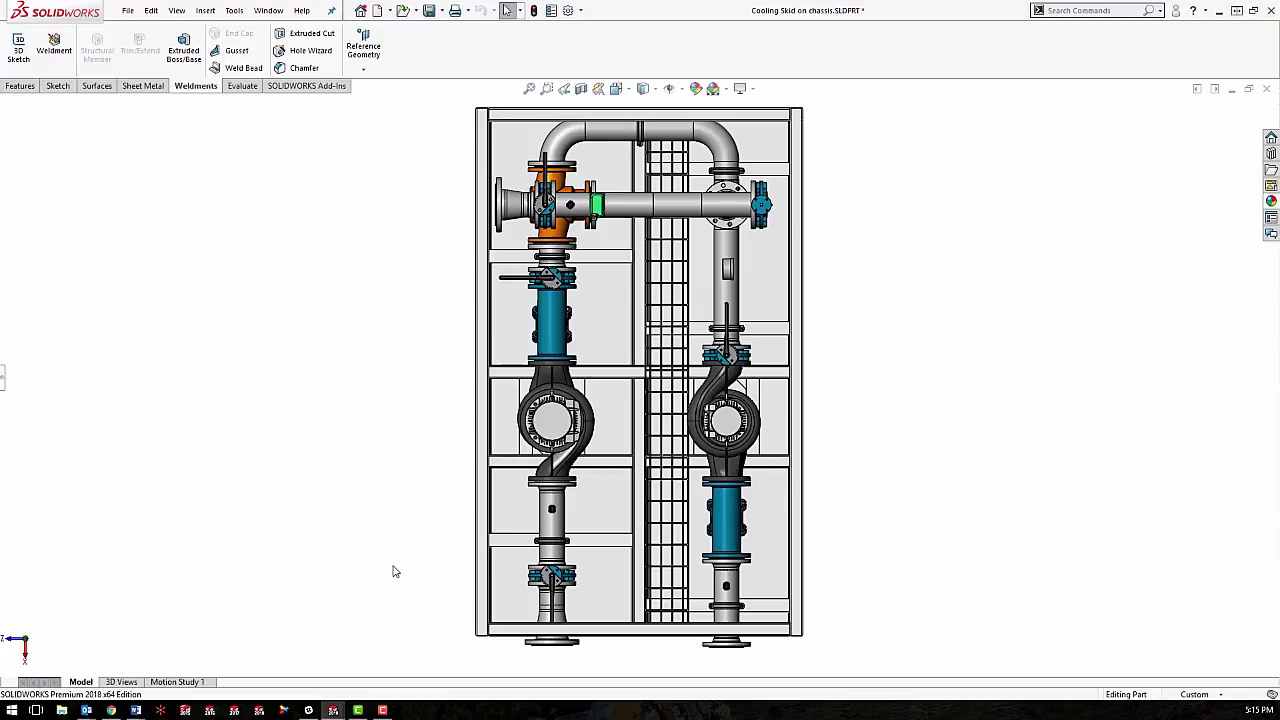
pyautogui.press('space')
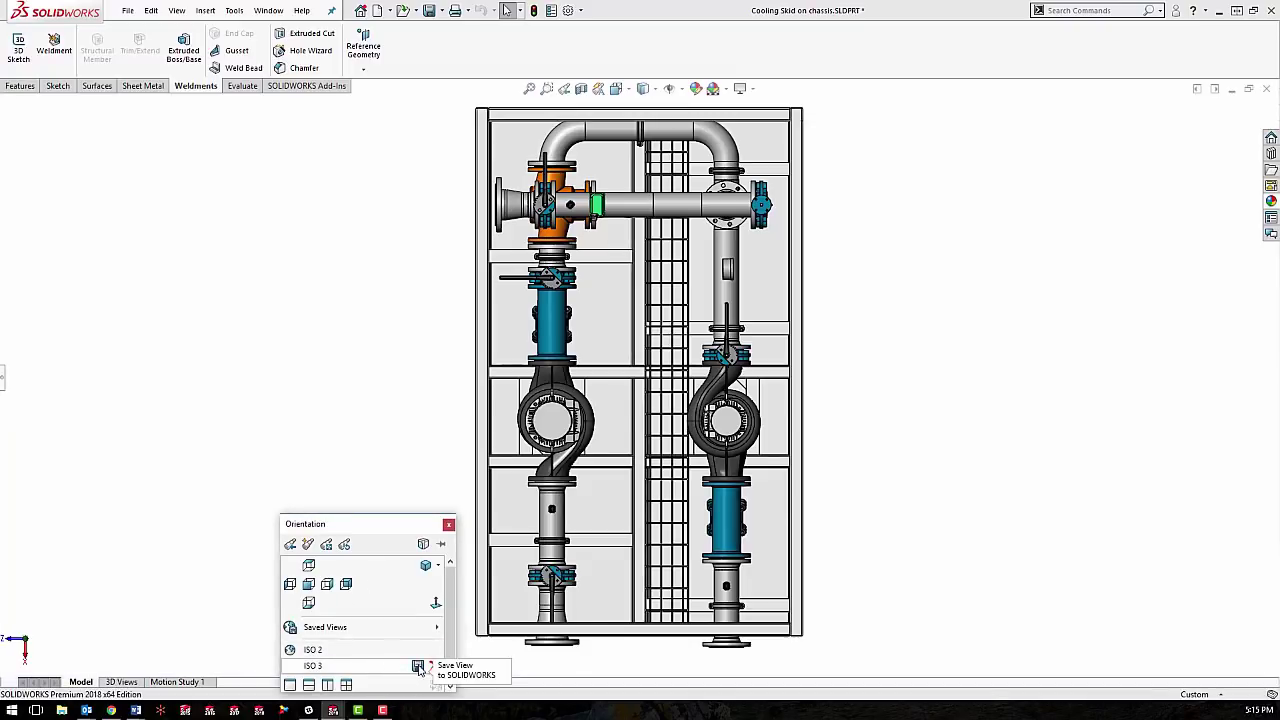
pyautogui.click(418, 667)
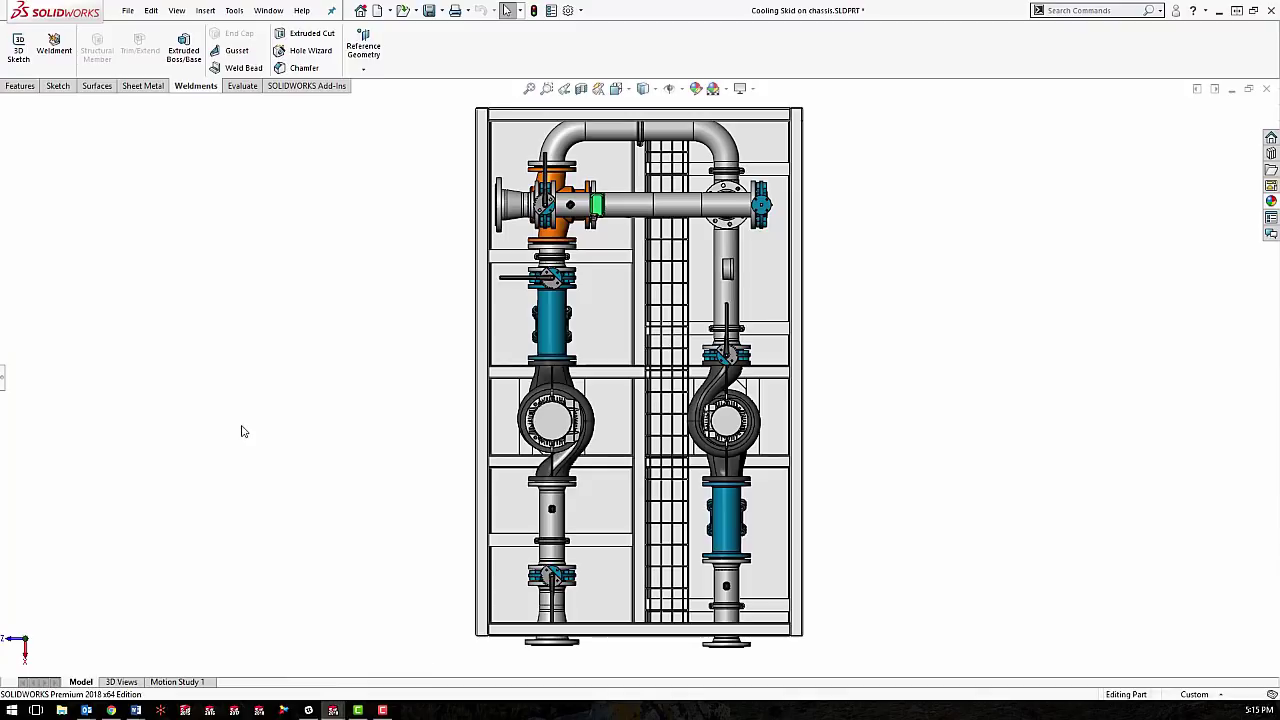
pyautogui.press('space')
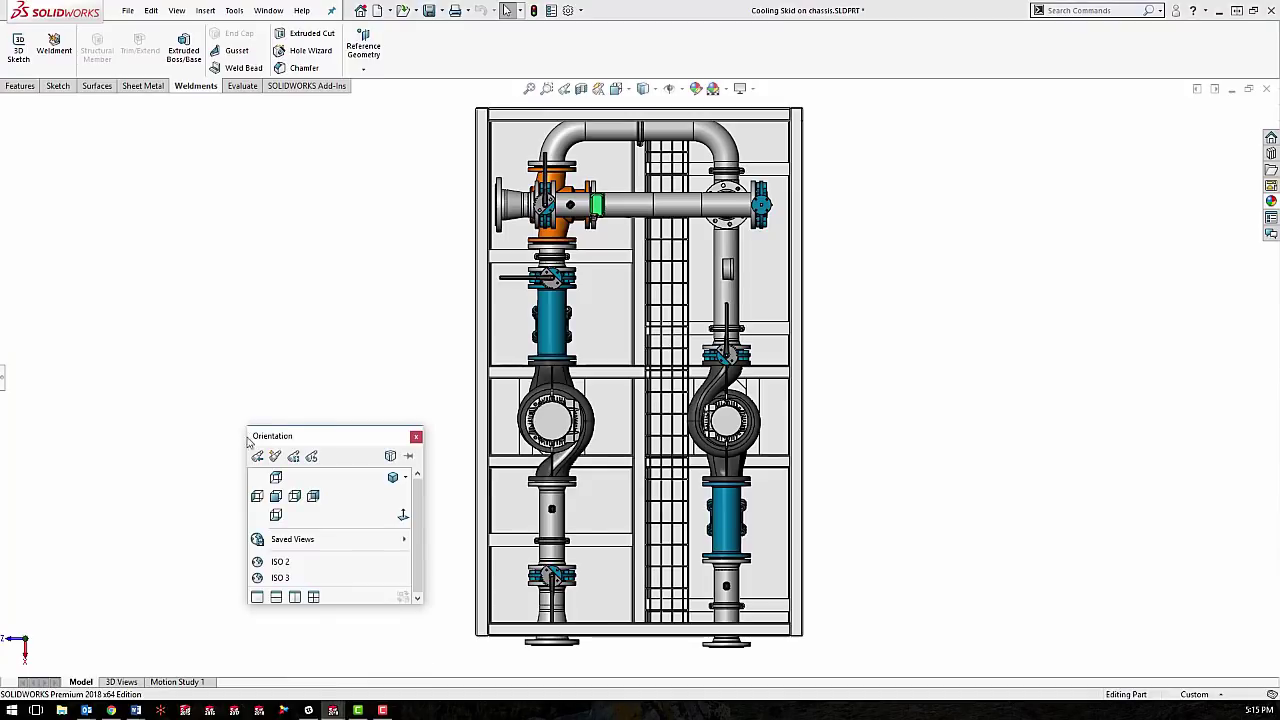
pyautogui.moveTo(298, 538)
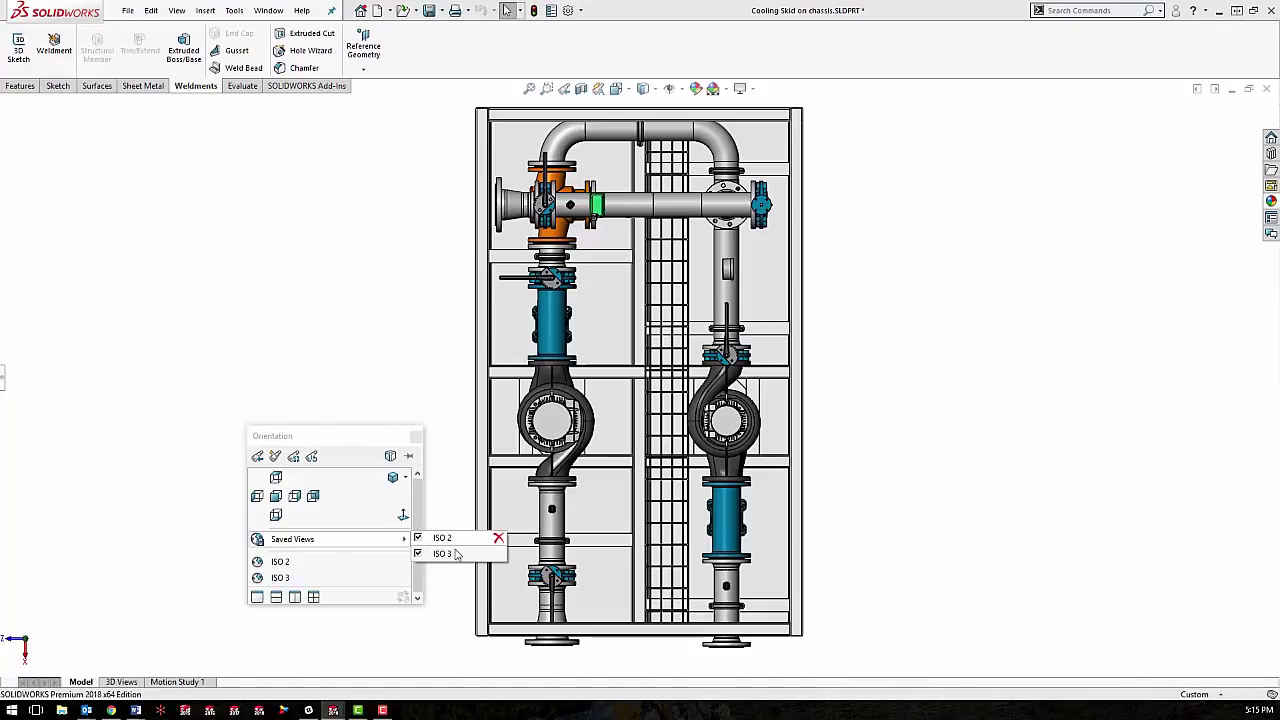
pyautogui.moveTo(437, 563)
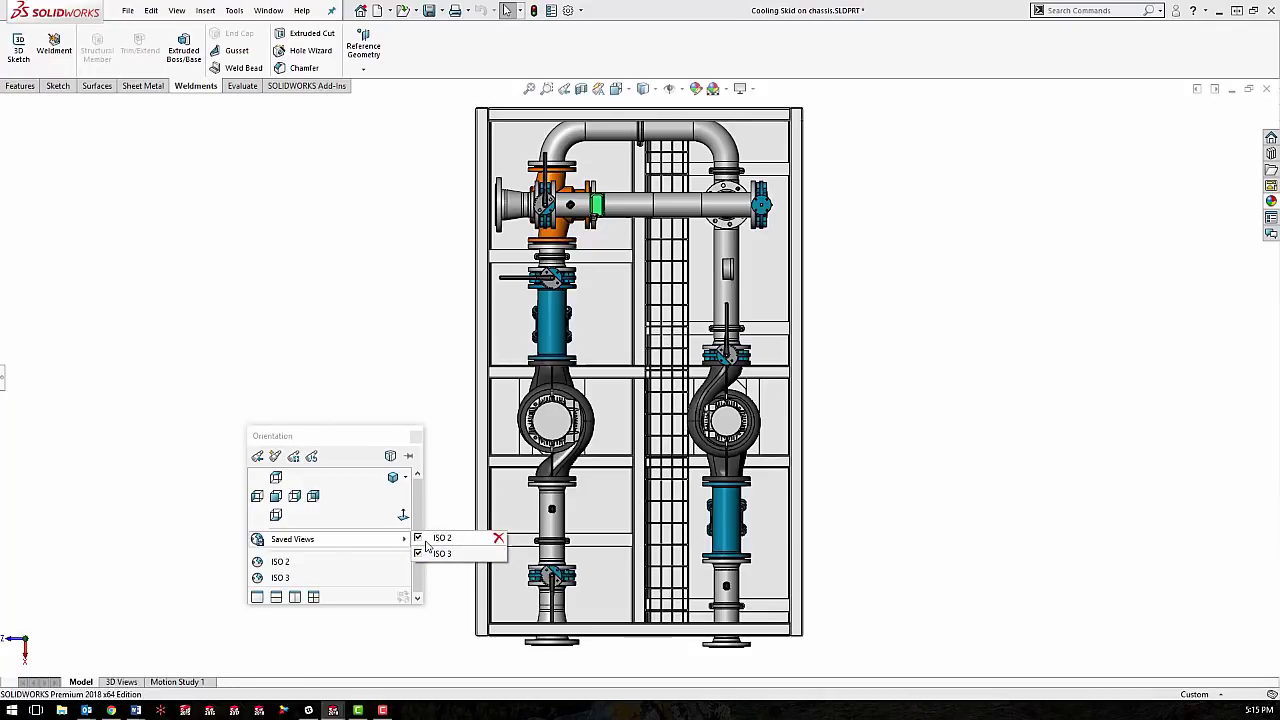
pyautogui.moveTo(437, 540)
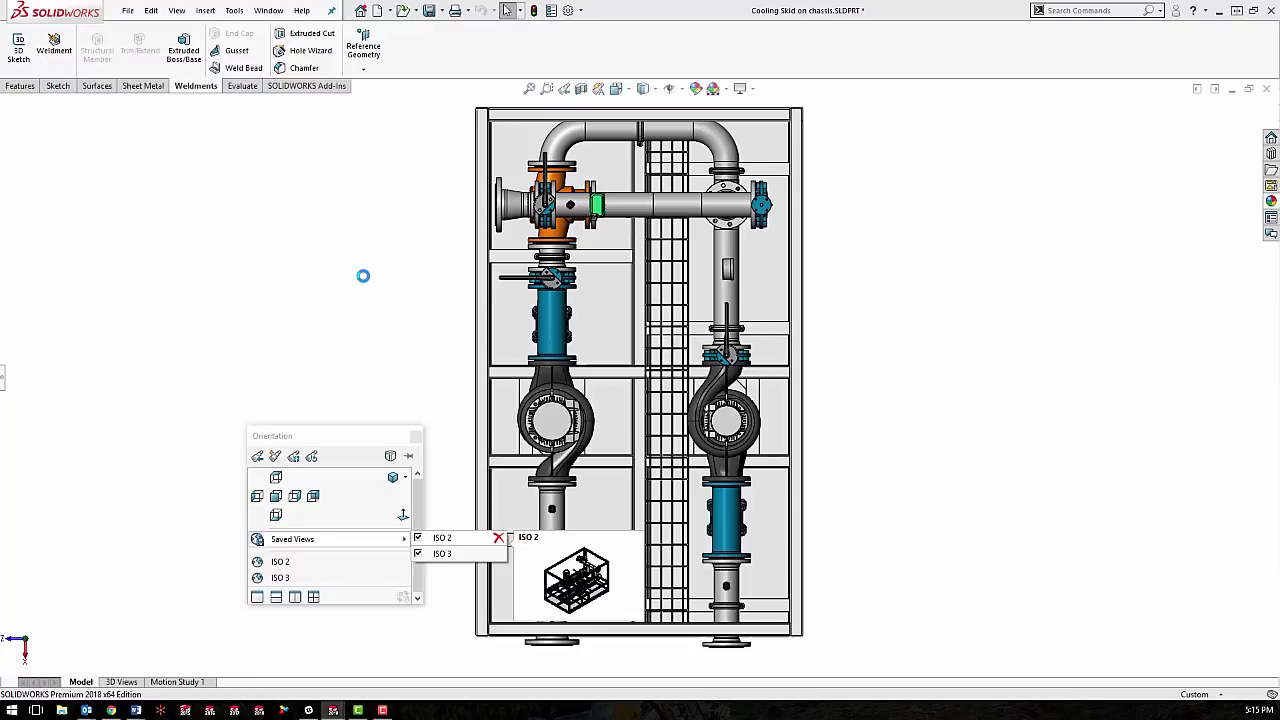
pyautogui.click(331, 283)
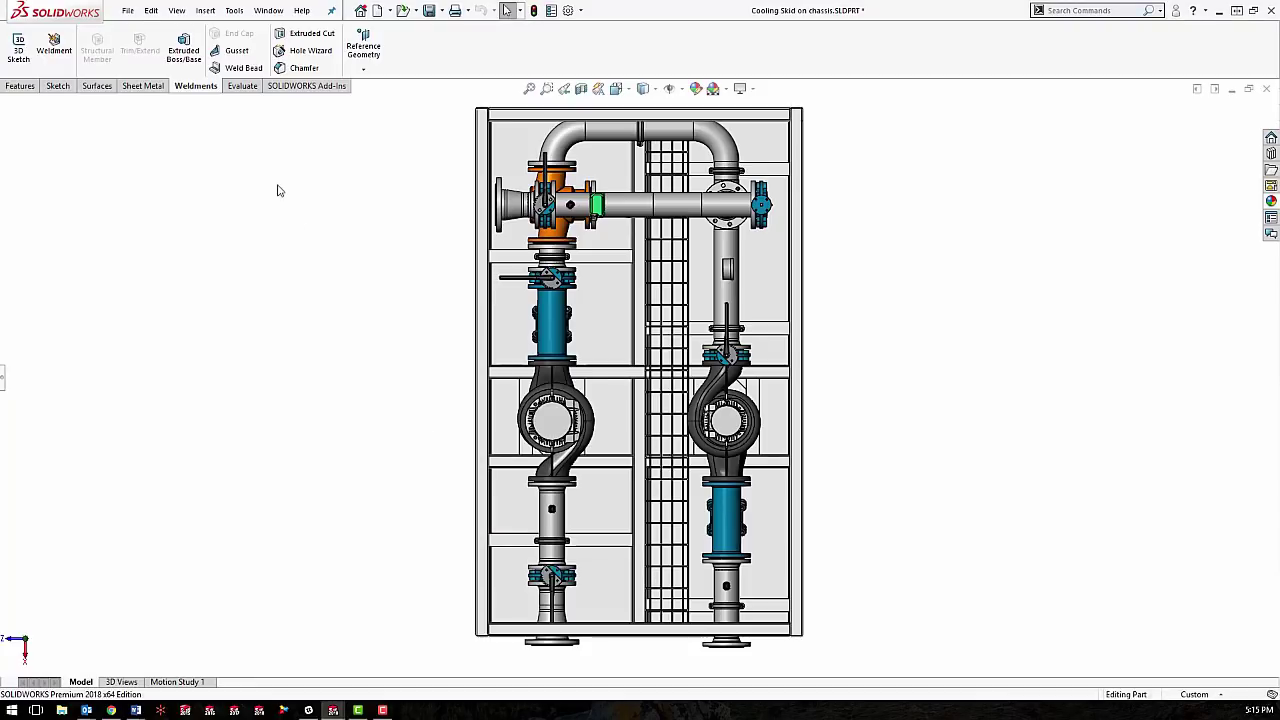
# Step: Switch to the open document Part1 and enable the saved views ISO 2 and ISO 3 for it
pyautogui.click(266, 12)
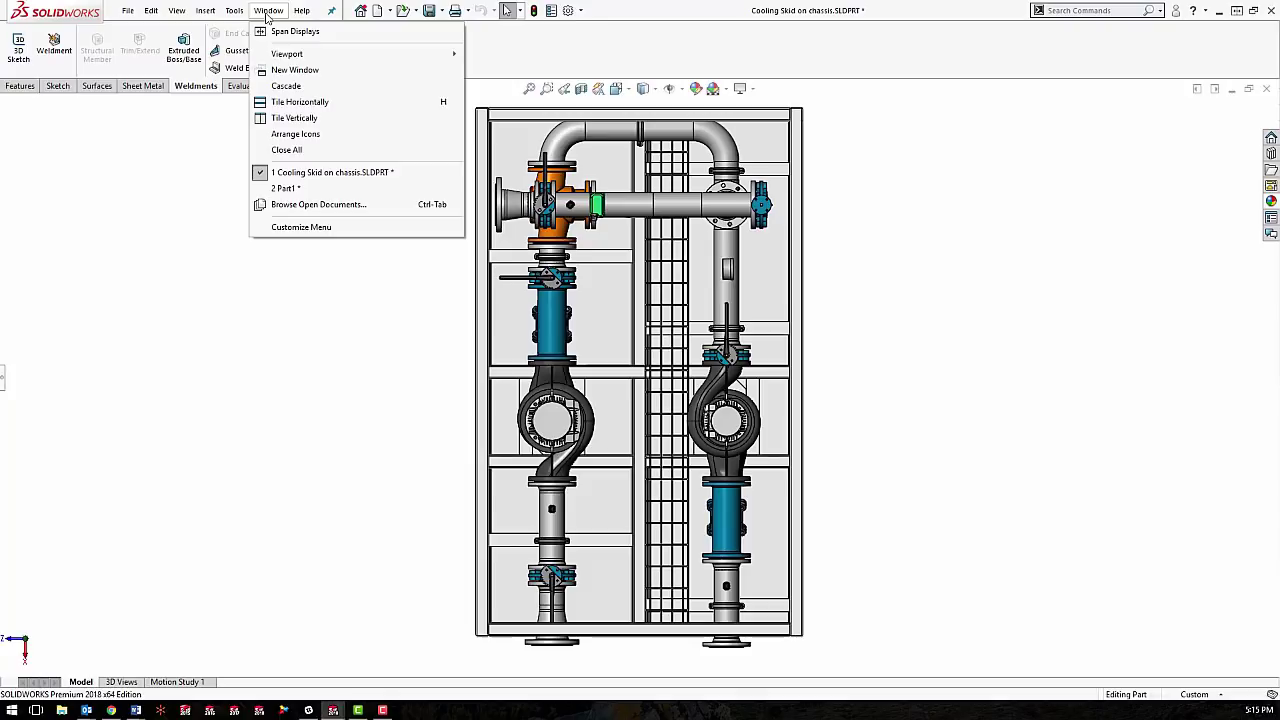
pyautogui.click(288, 188)
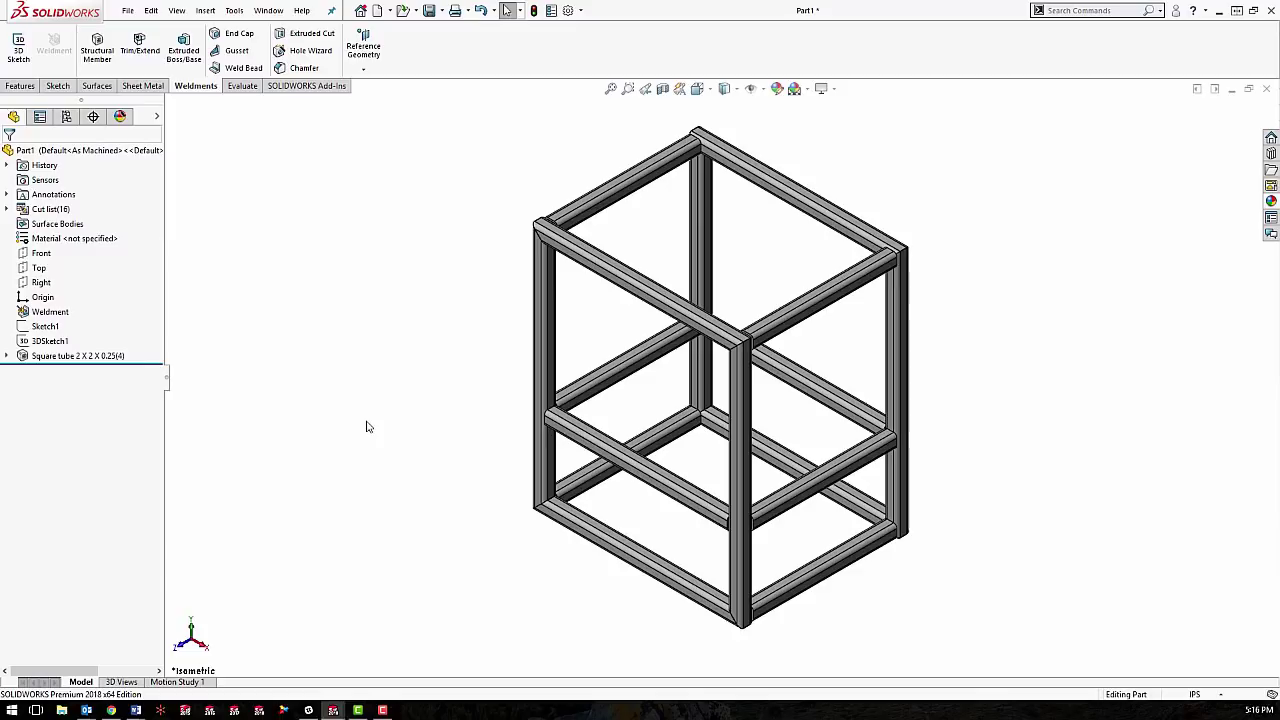
pyautogui.press('space')
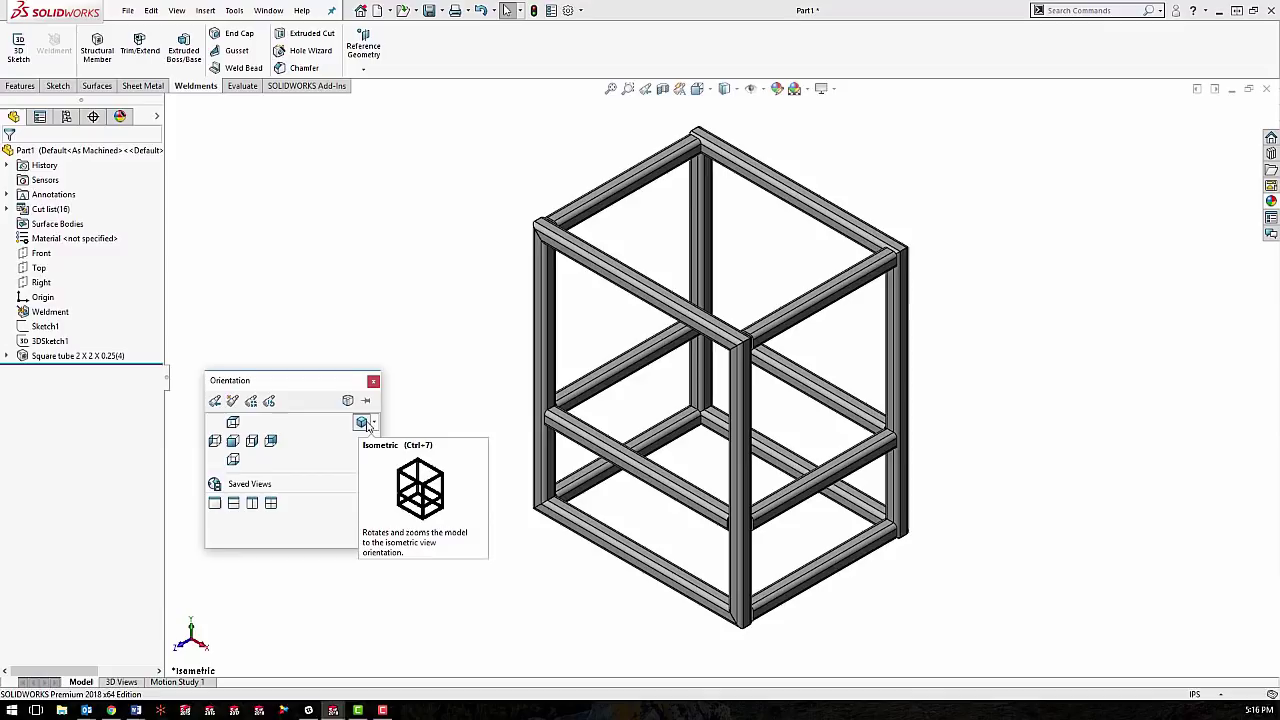
pyautogui.moveTo(263, 488)
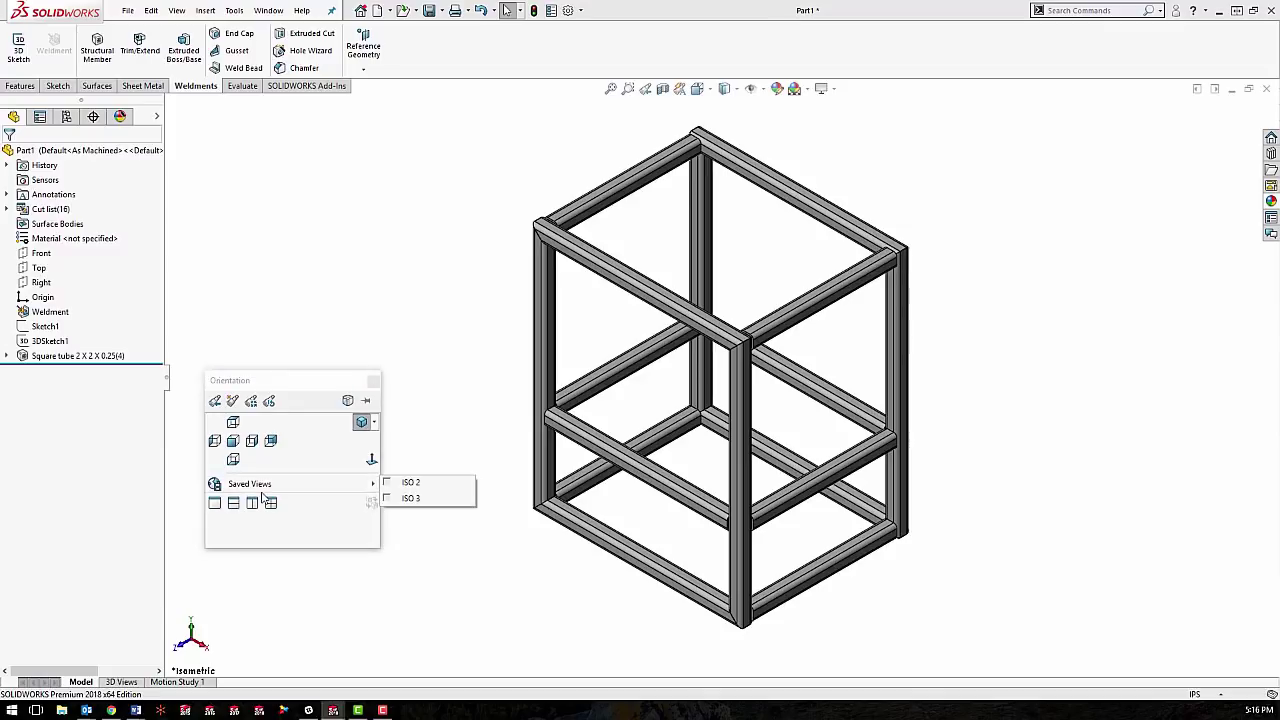
pyautogui.click(387, 484)
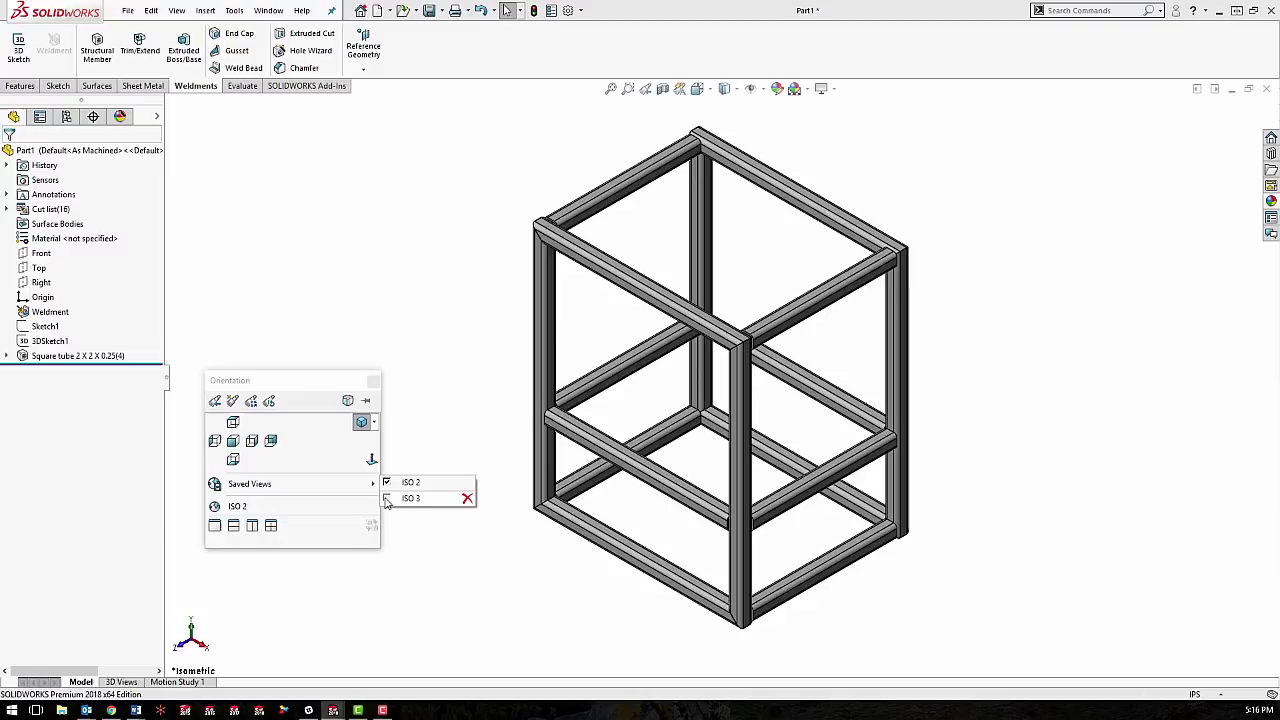
pyautogui.click(387, 498)
# Step: Show the Part1 frame in the saved view ISO 2 and then in ISO 3
pyautogui.moveTo(248, 527)
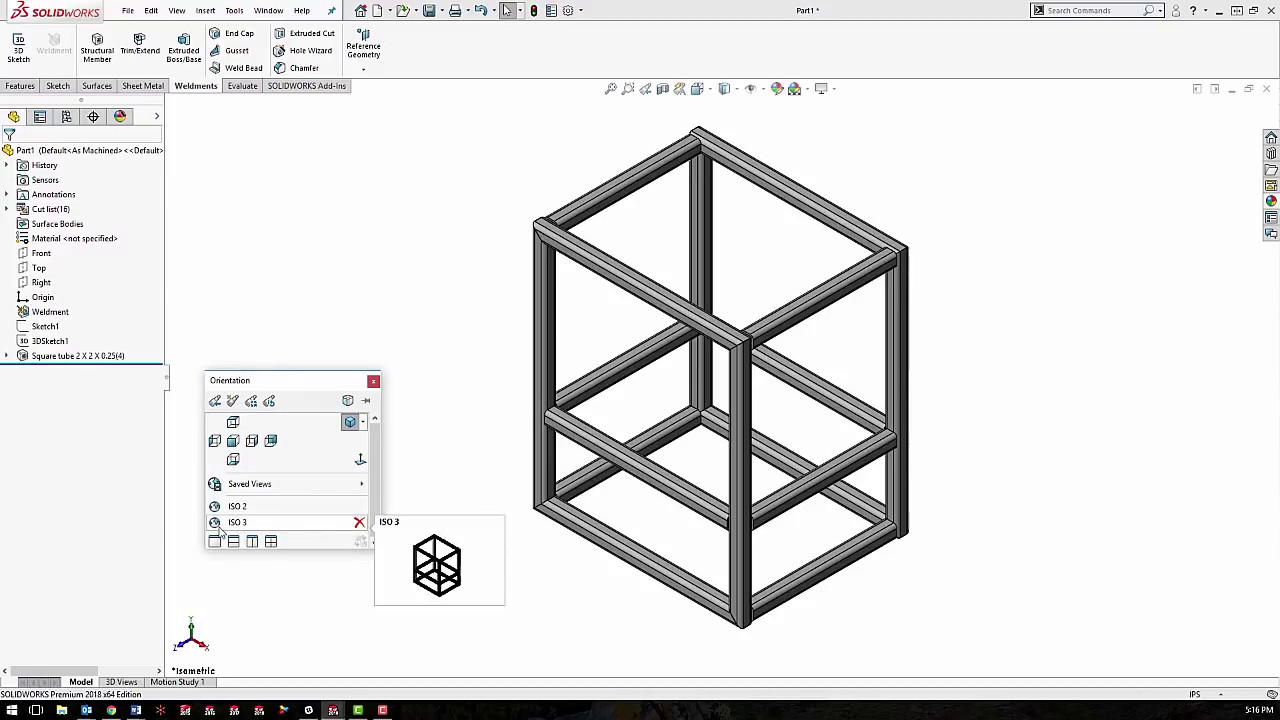
pyautogui.click(240, 507)
pyautogui.press('space')
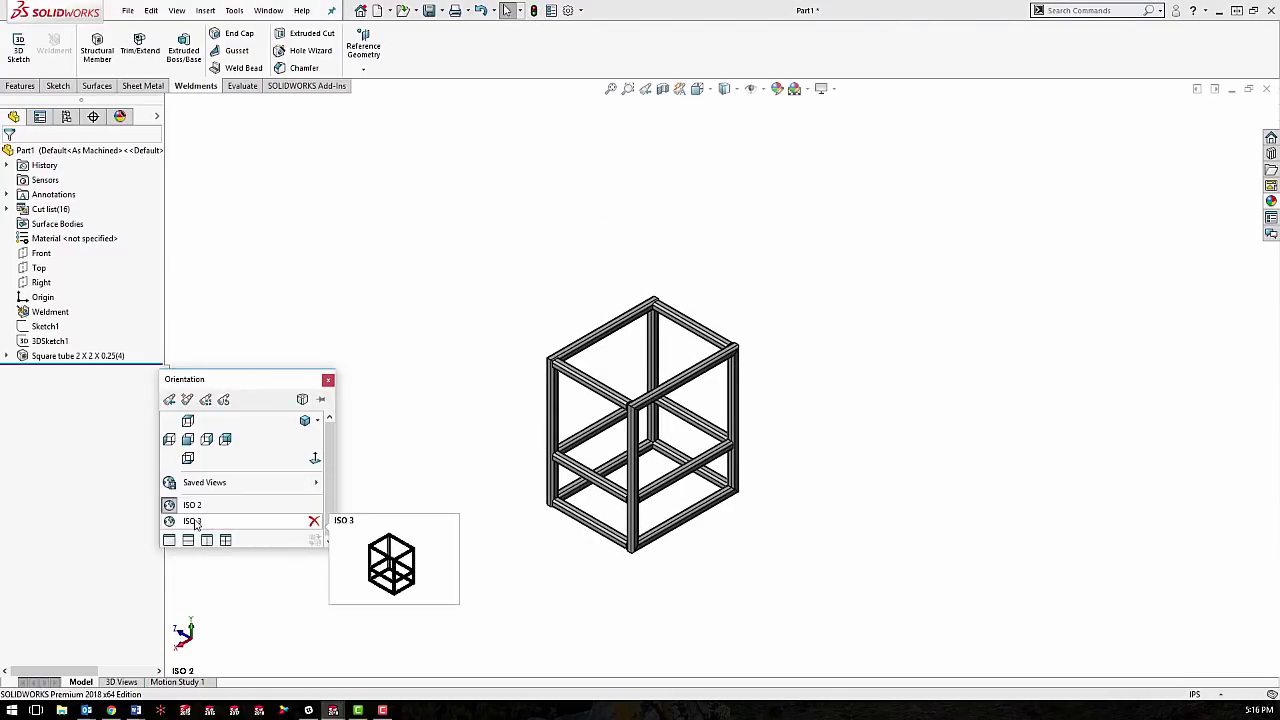
pyautogui.click(194, 522)
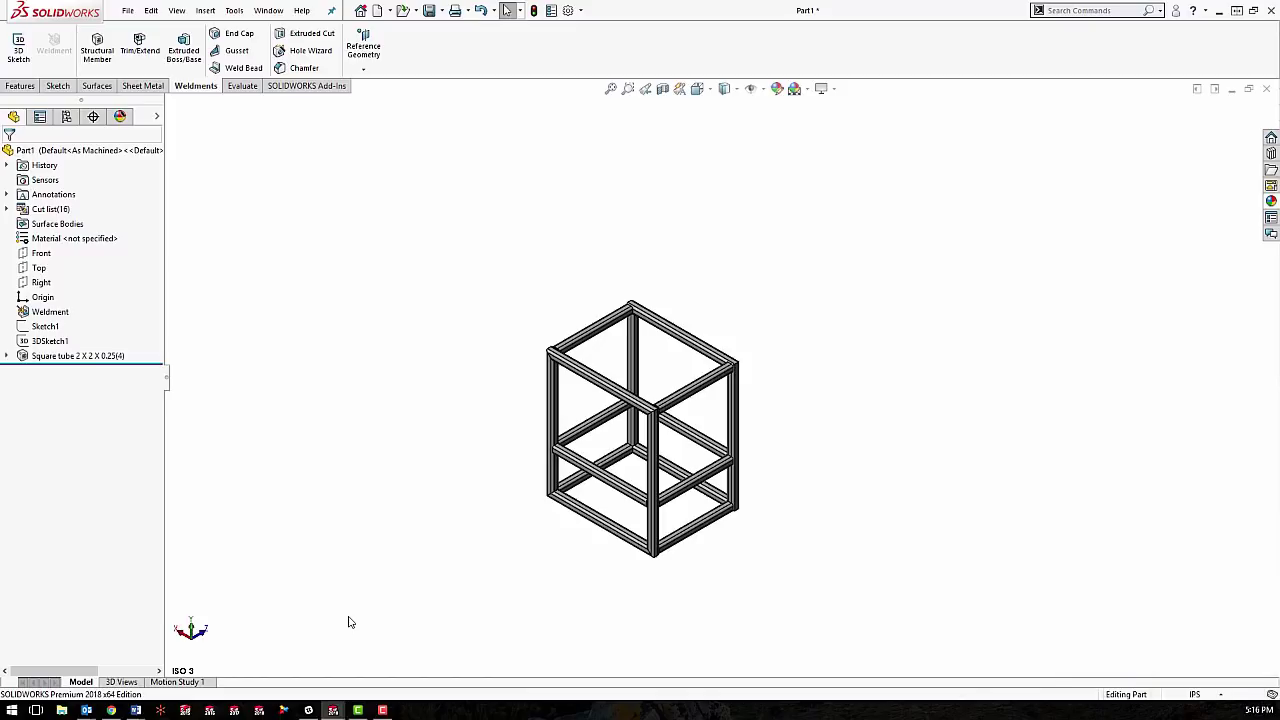
# Step: Look up the saved views ISO 2 and ISO 3 available to the Part1 frame
pyautogui.press('space')
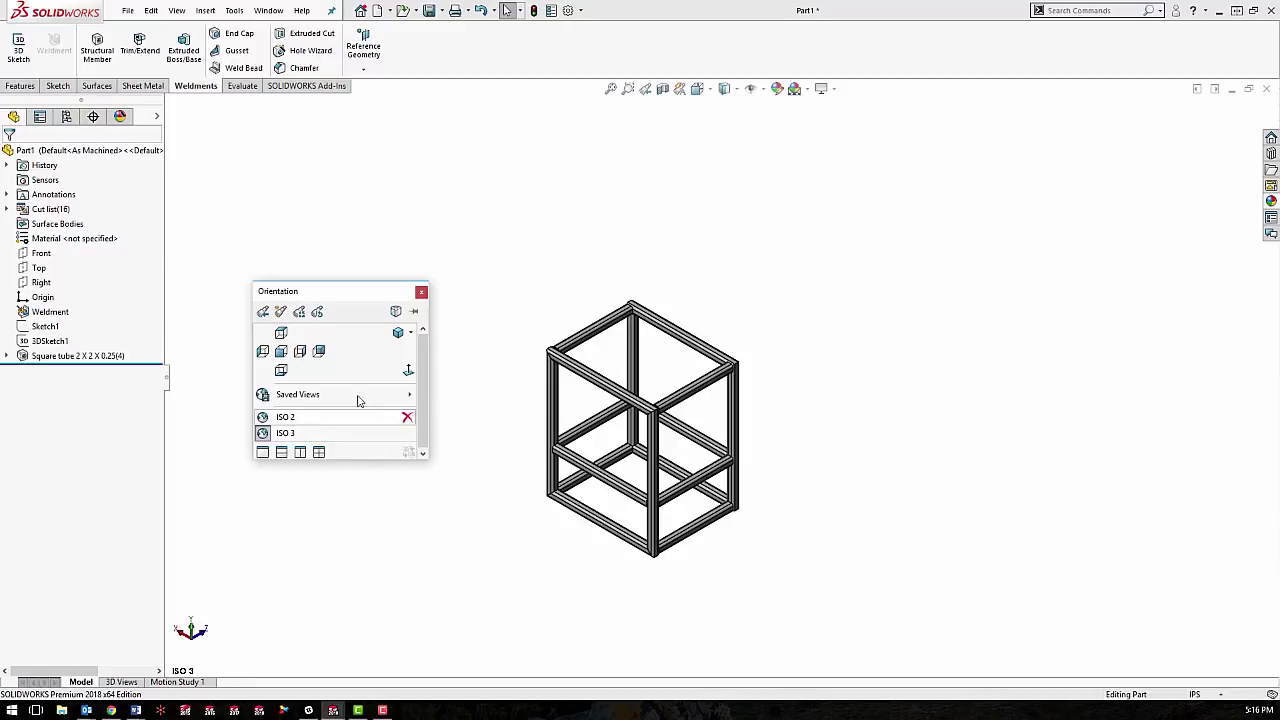
pyautogui.moveTo(331, 399)
pyautogui.moveTo(423, 395)
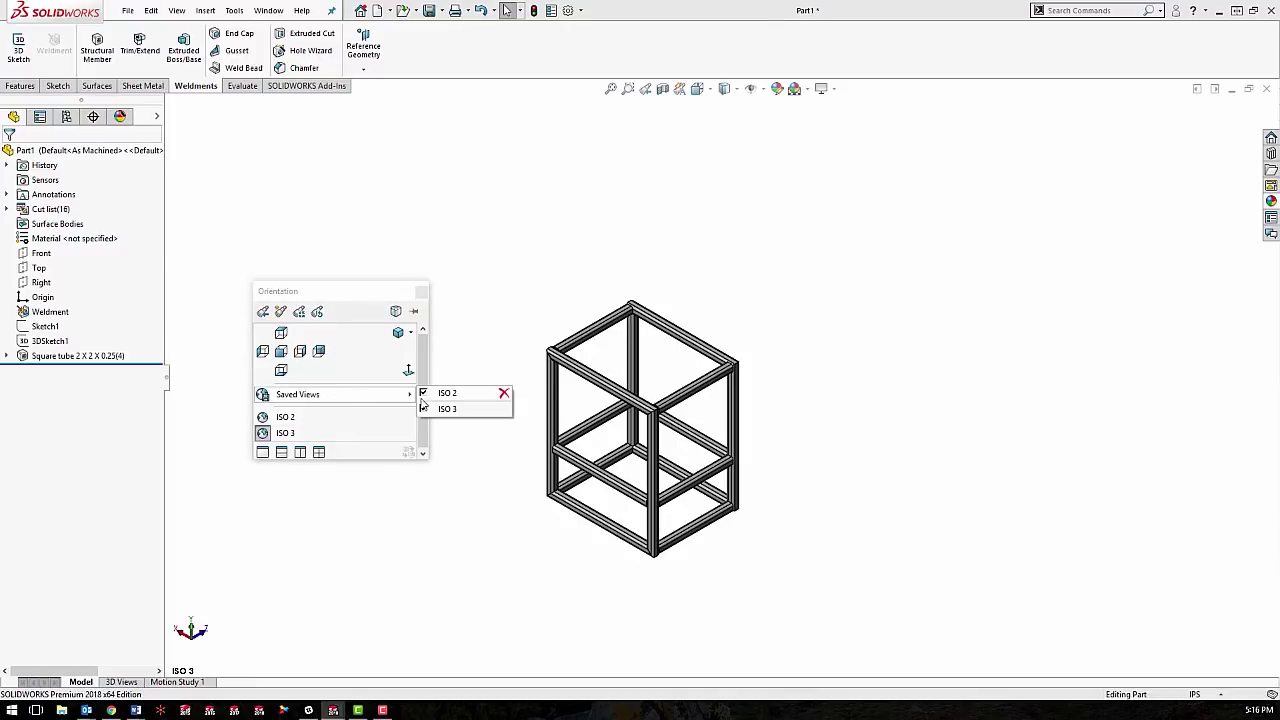